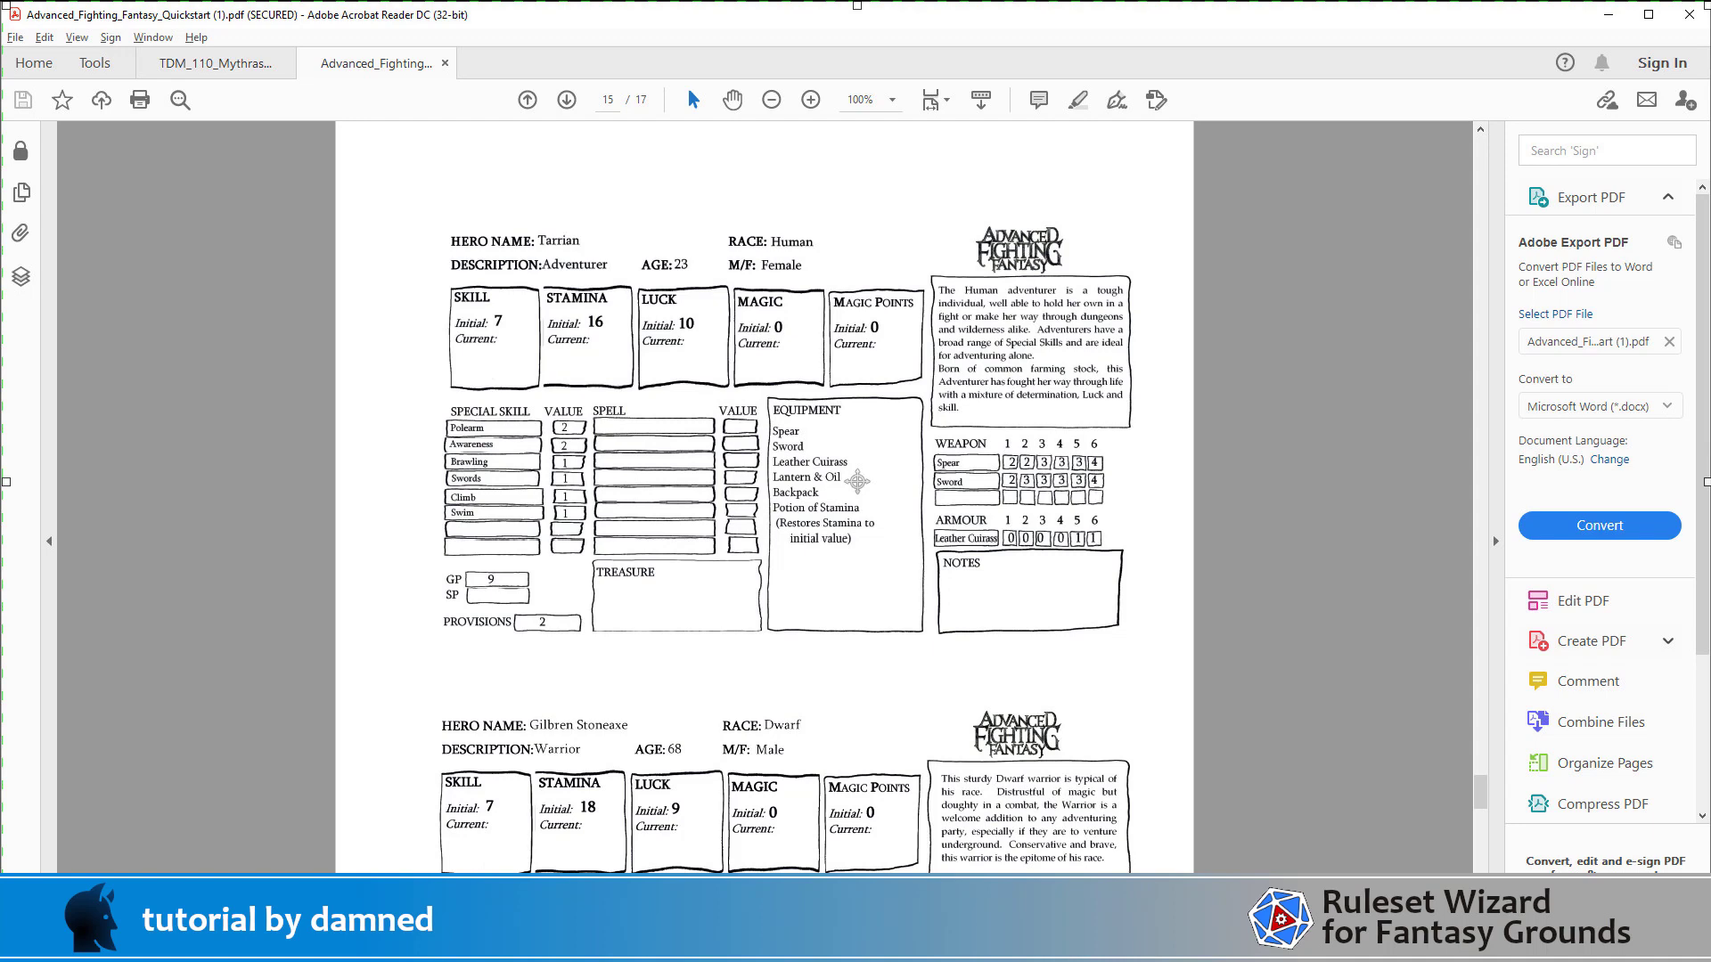
Switch to Ruleset Wizard, where the DBRAFF.rwp project is loaded in the Ruleset explorer.
key(alt+Tab)
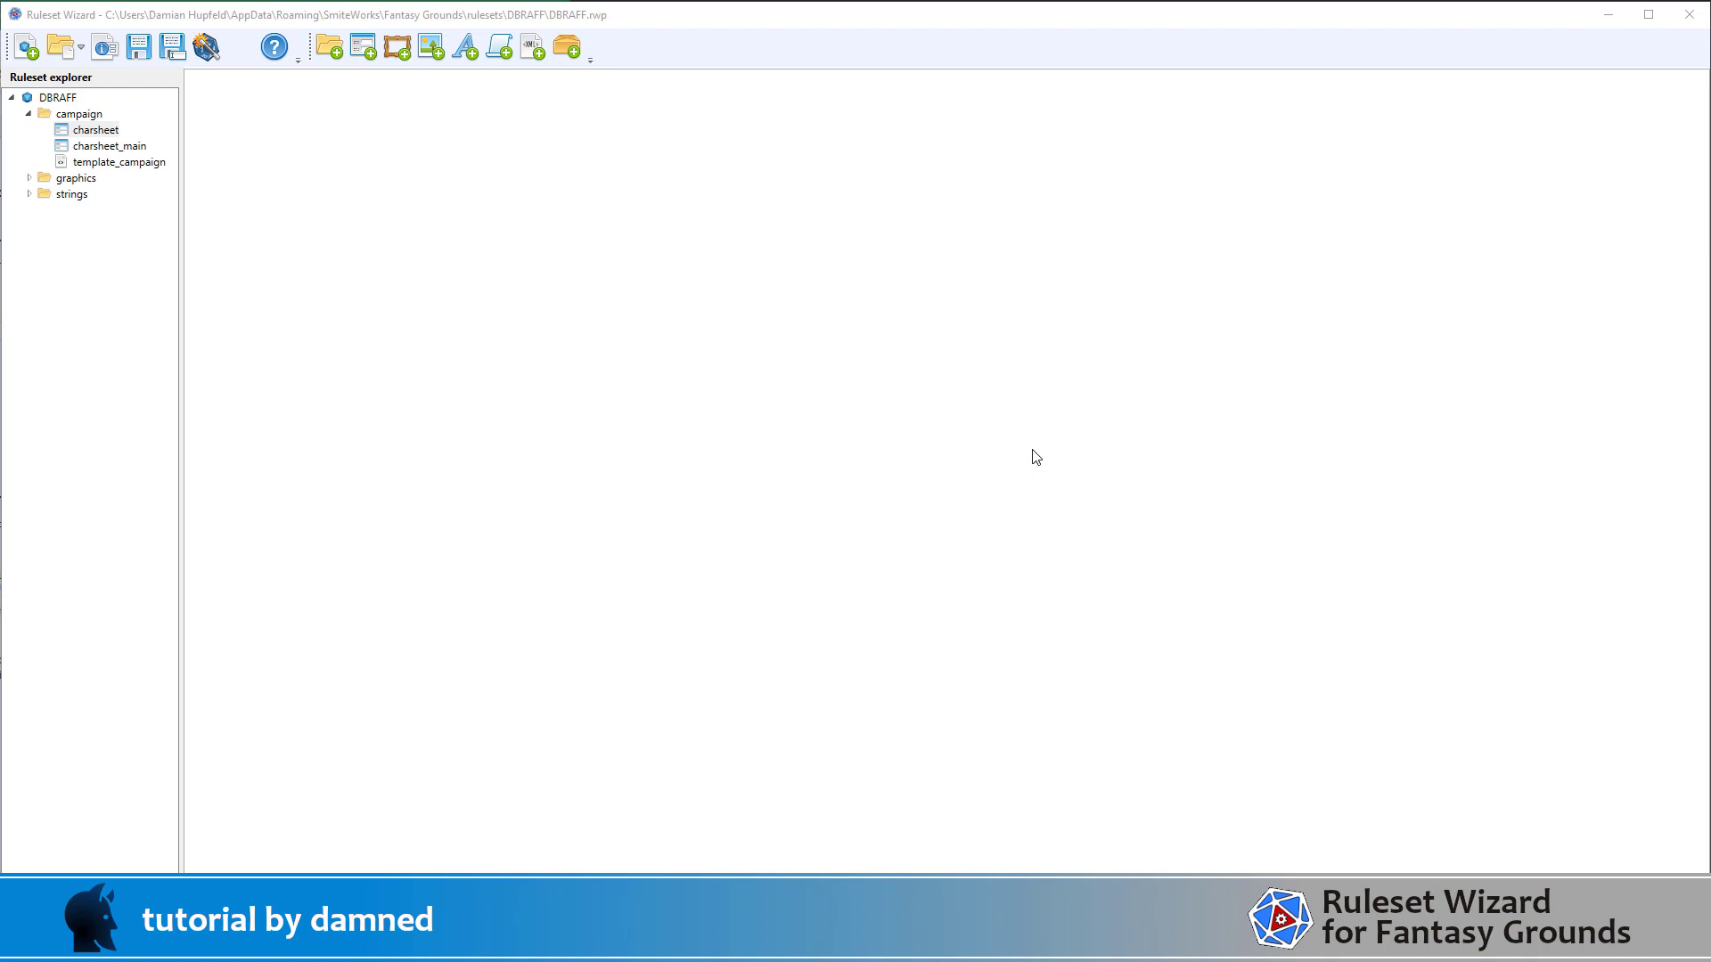
Expand graphics > frames in the DBRAFF project to list the base frames.
click(311, 26)
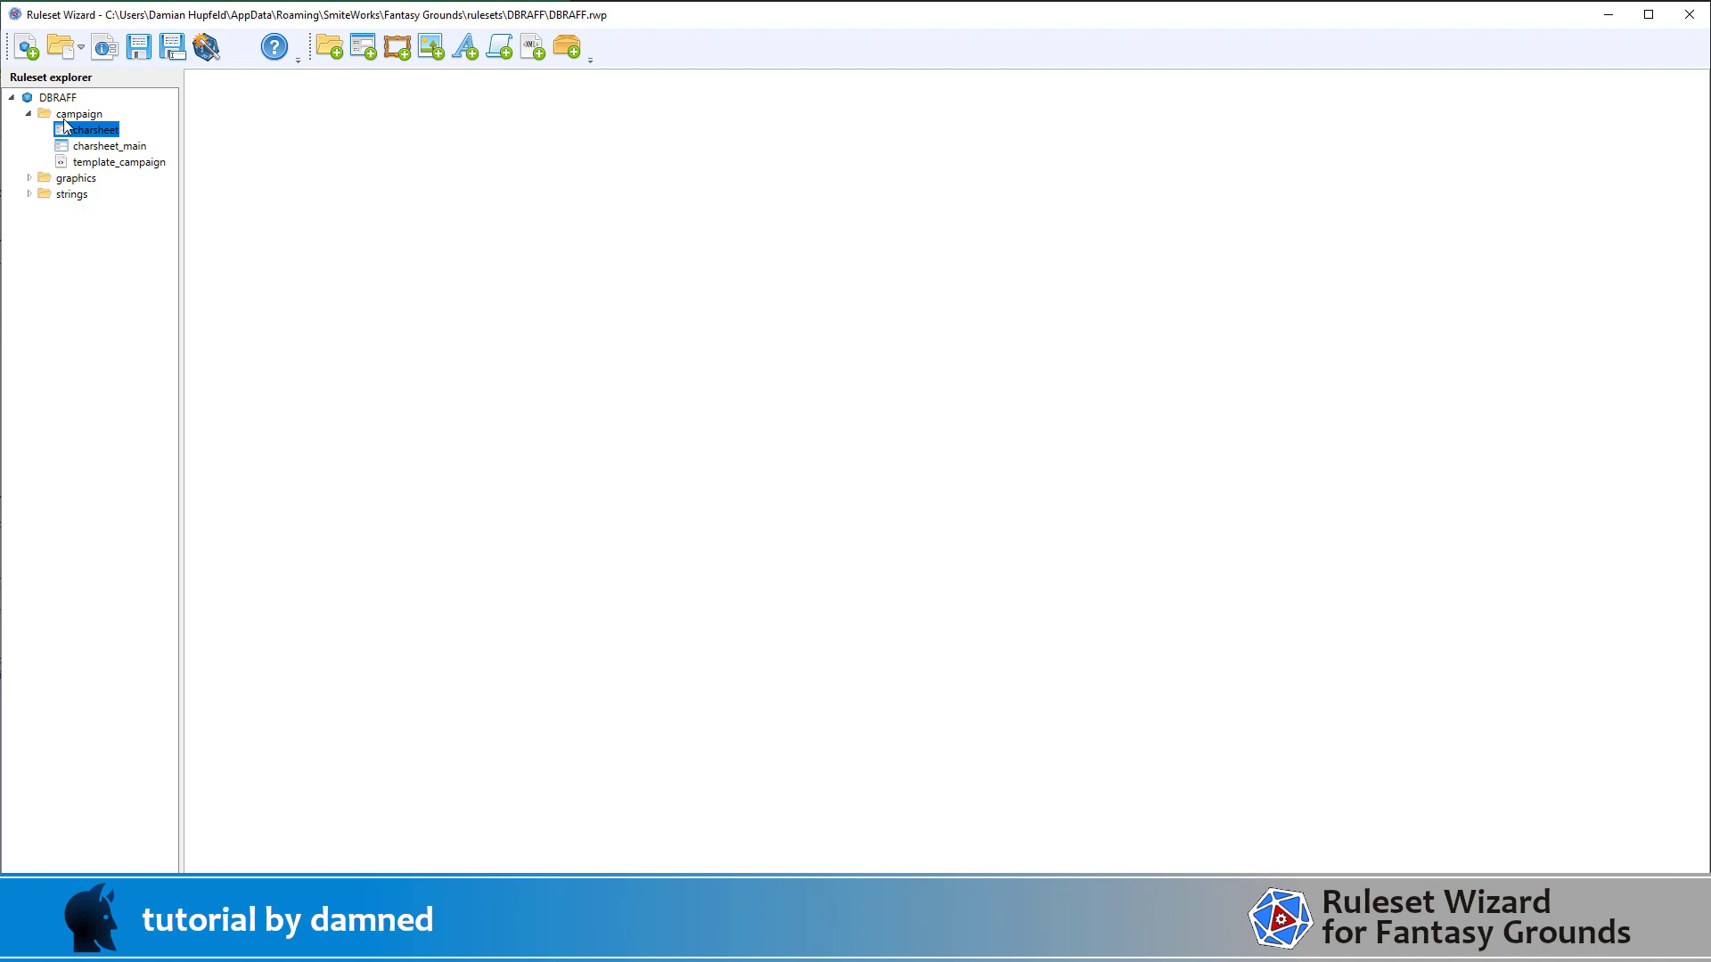
click(27, 179)
click(46, 194)
Preview baseframe1, baseframe2 and baseframe3 in the FrameEditor, then close all three previews.
double_click(113, 212)
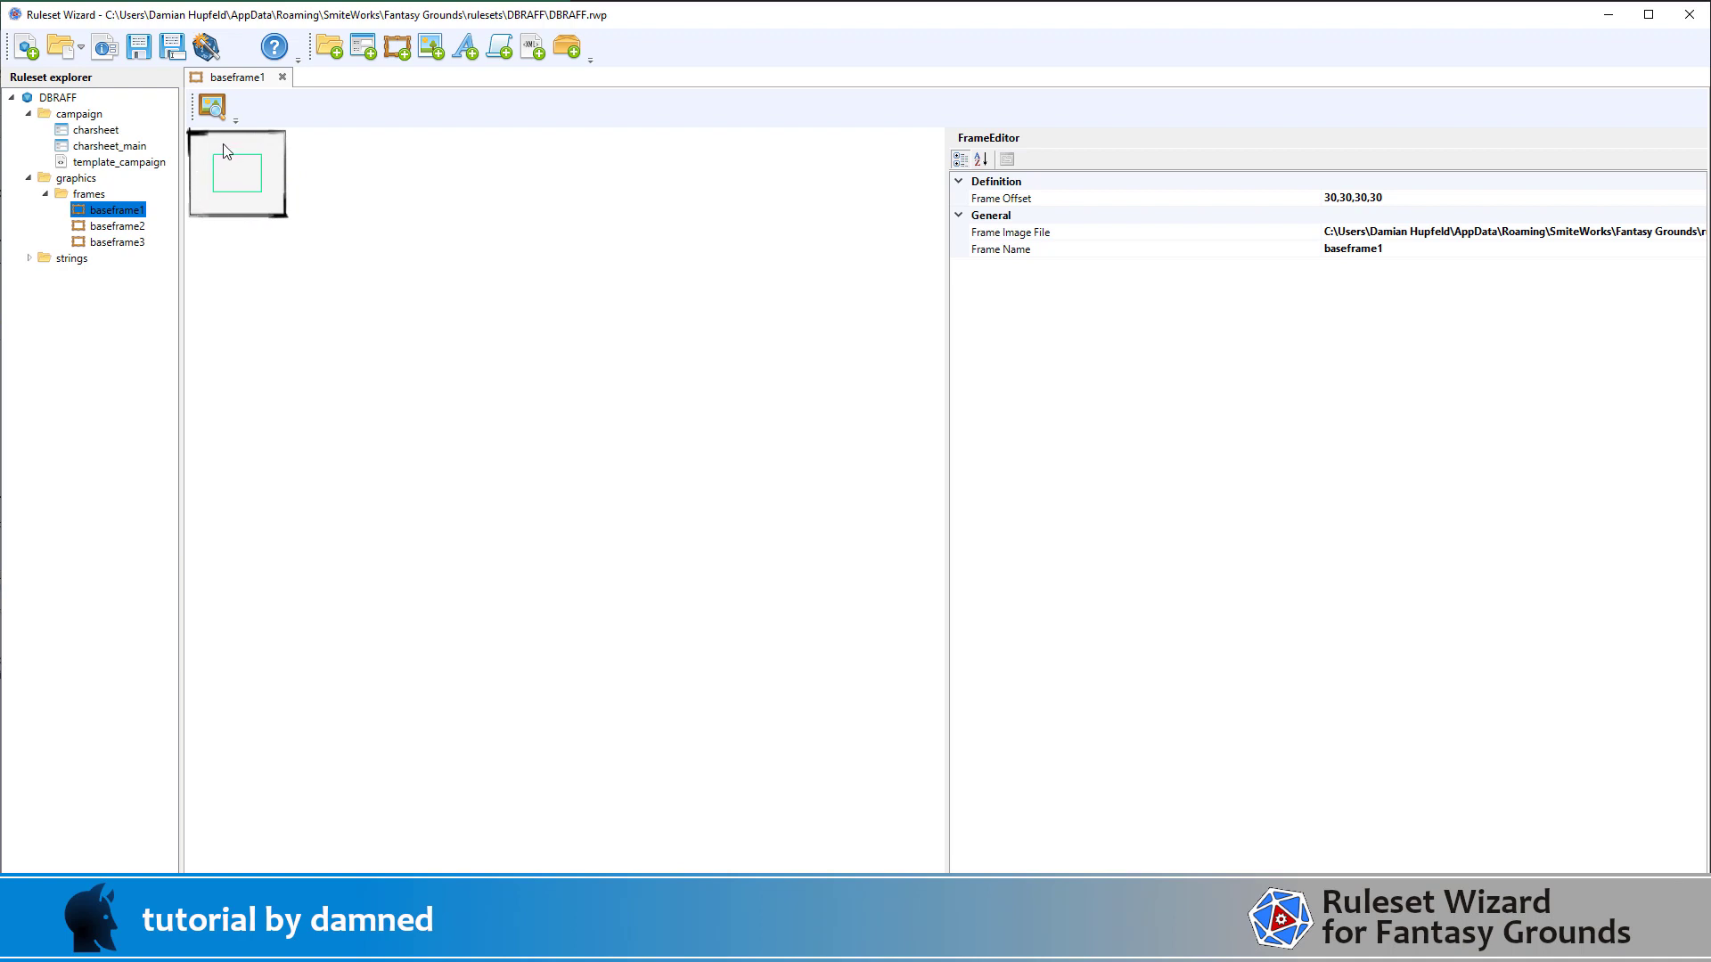
double_click(103, 227)
double_click(116, 249)
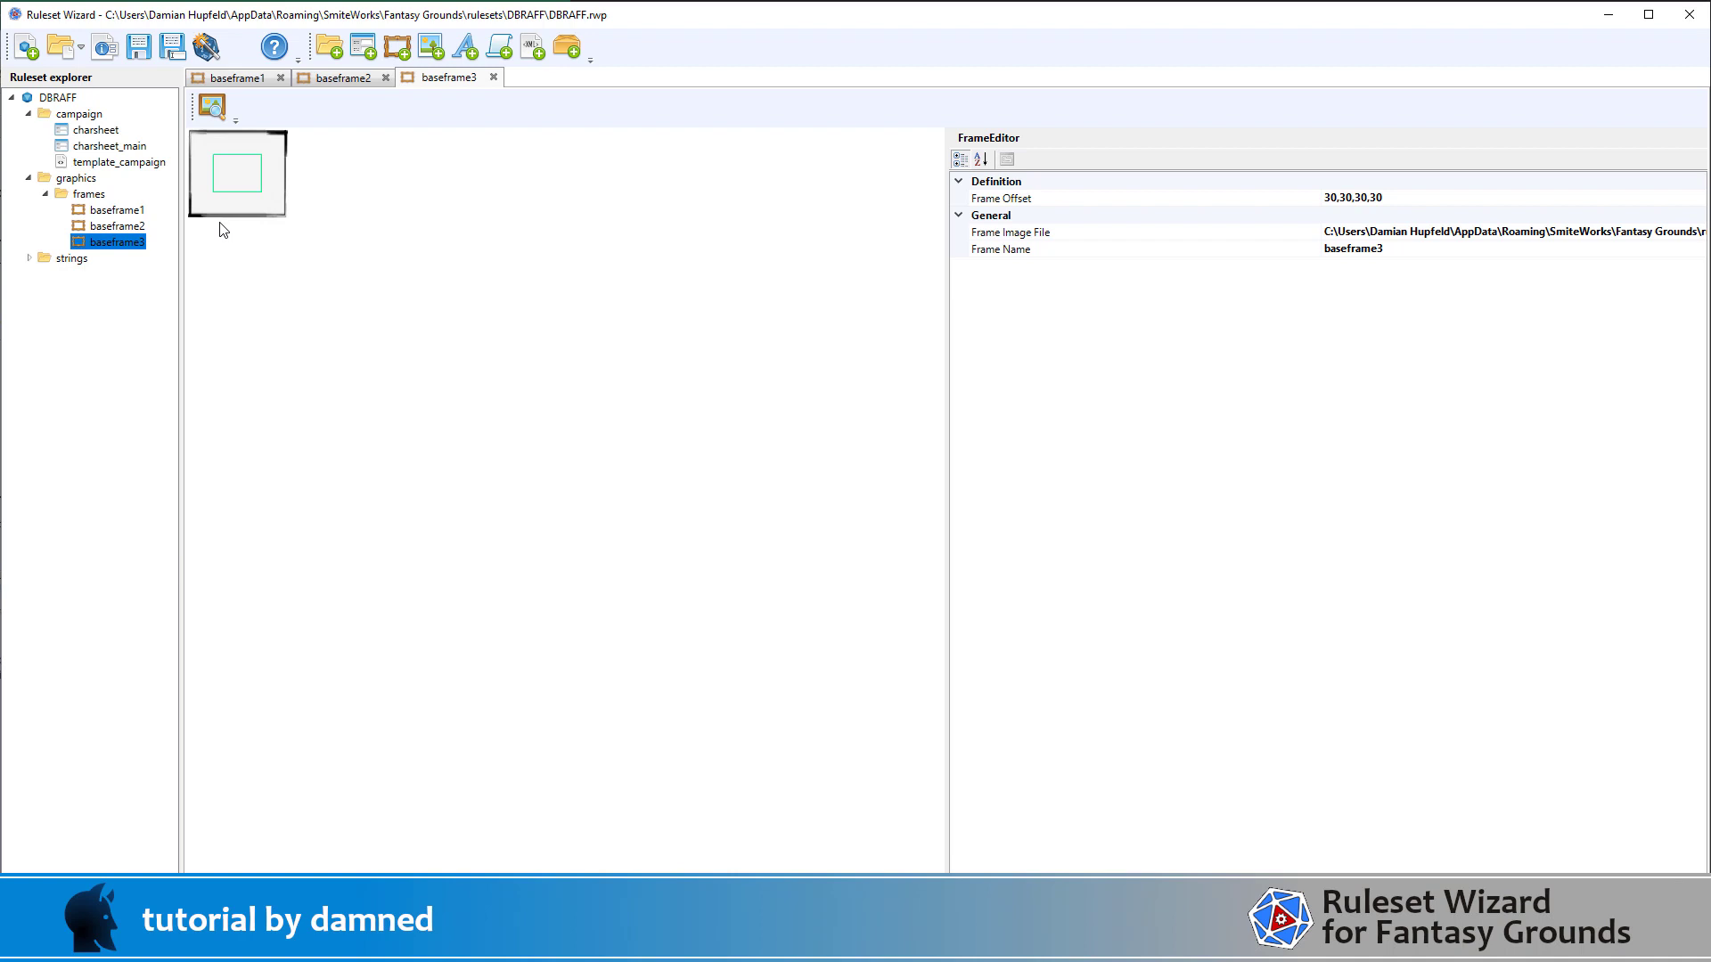
click(494, 78)
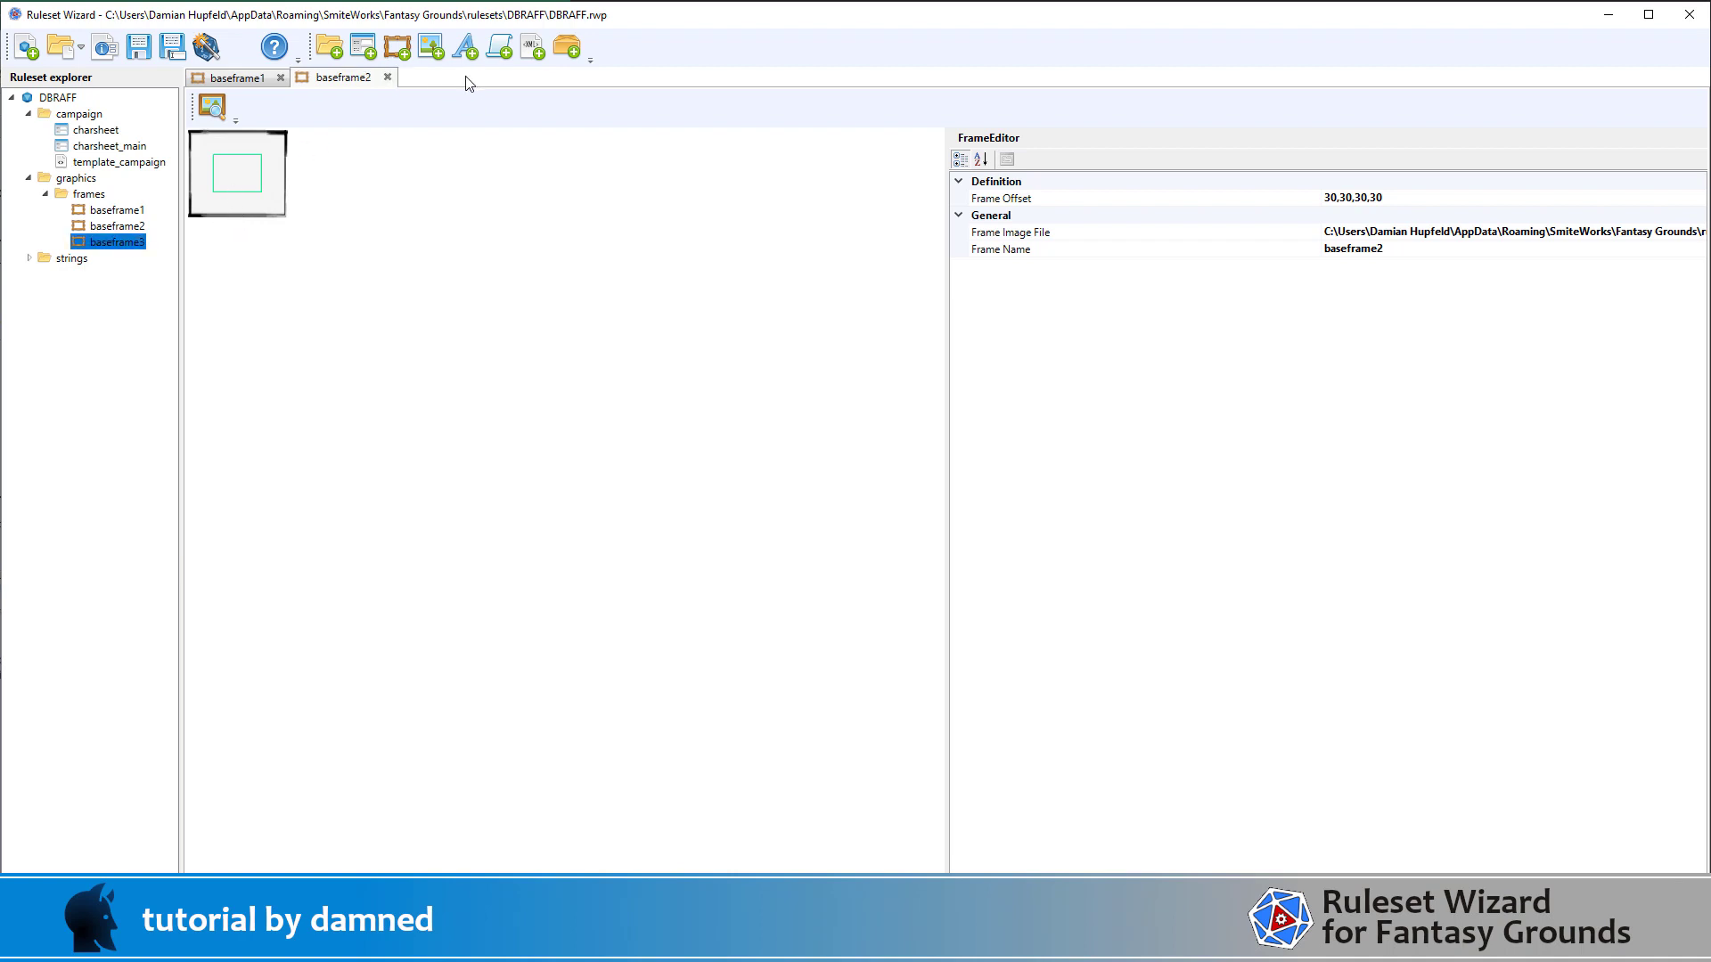
click(387, 77)
click(280, 79)
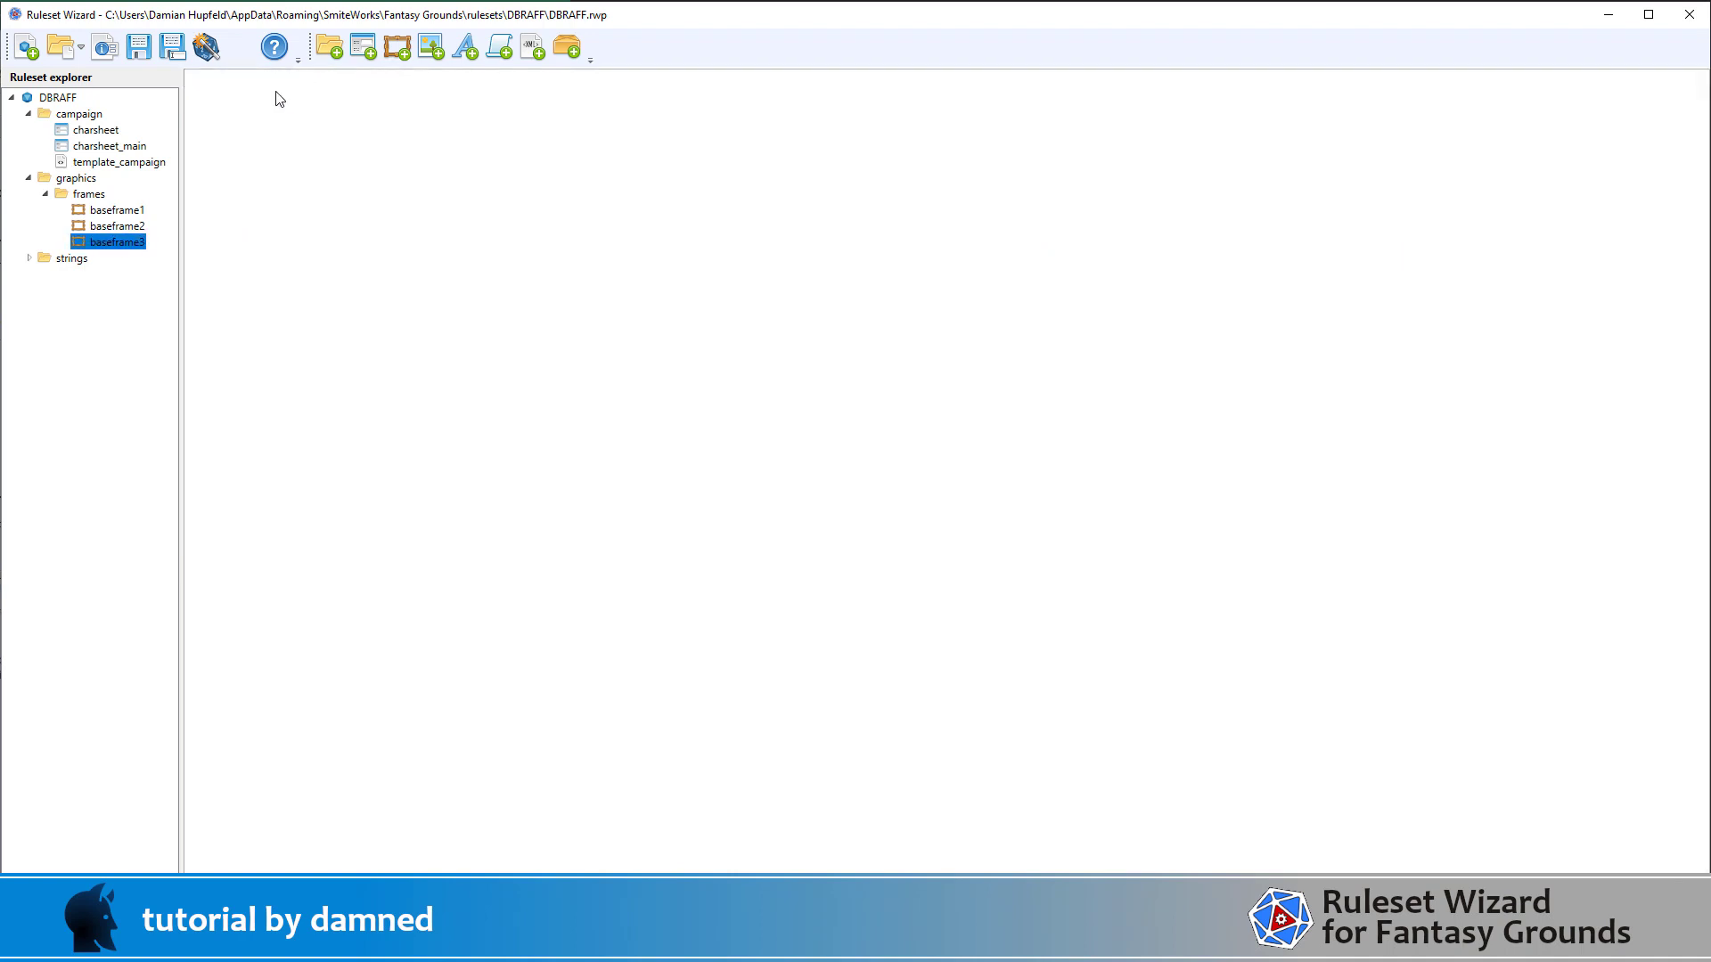
Review the charsheet window's 500×600 properties and its overviewframe control, then go to record_char.xml.
double_click(102, 133)
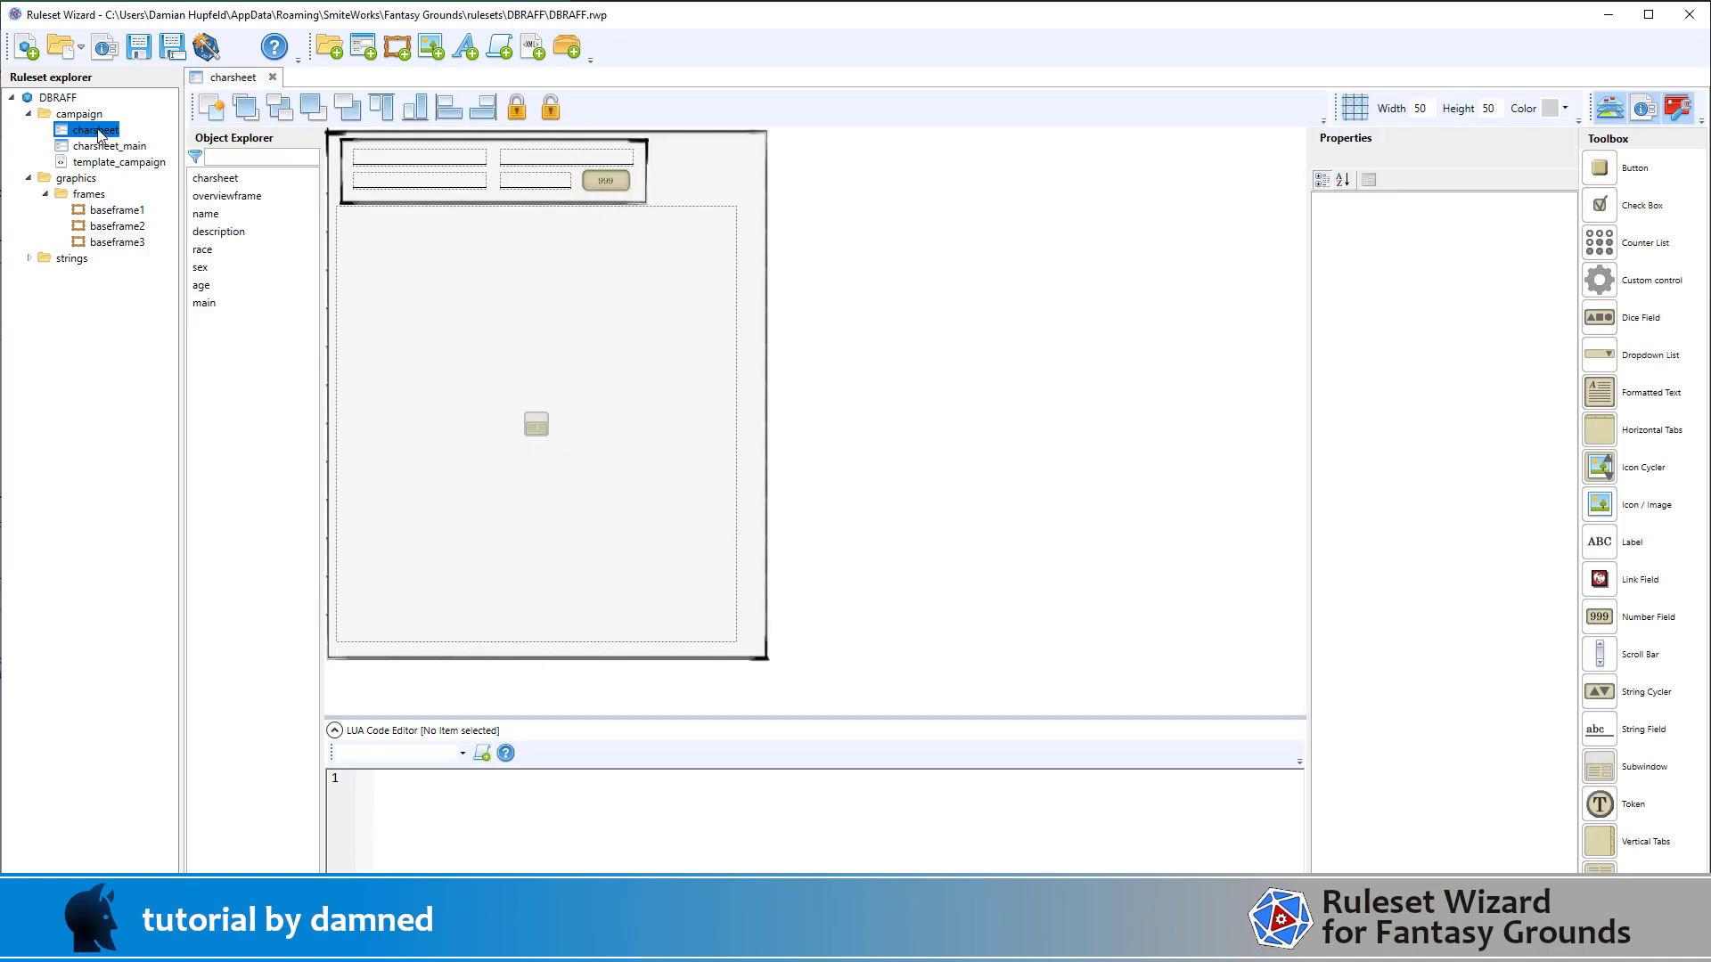
click(254, 182)
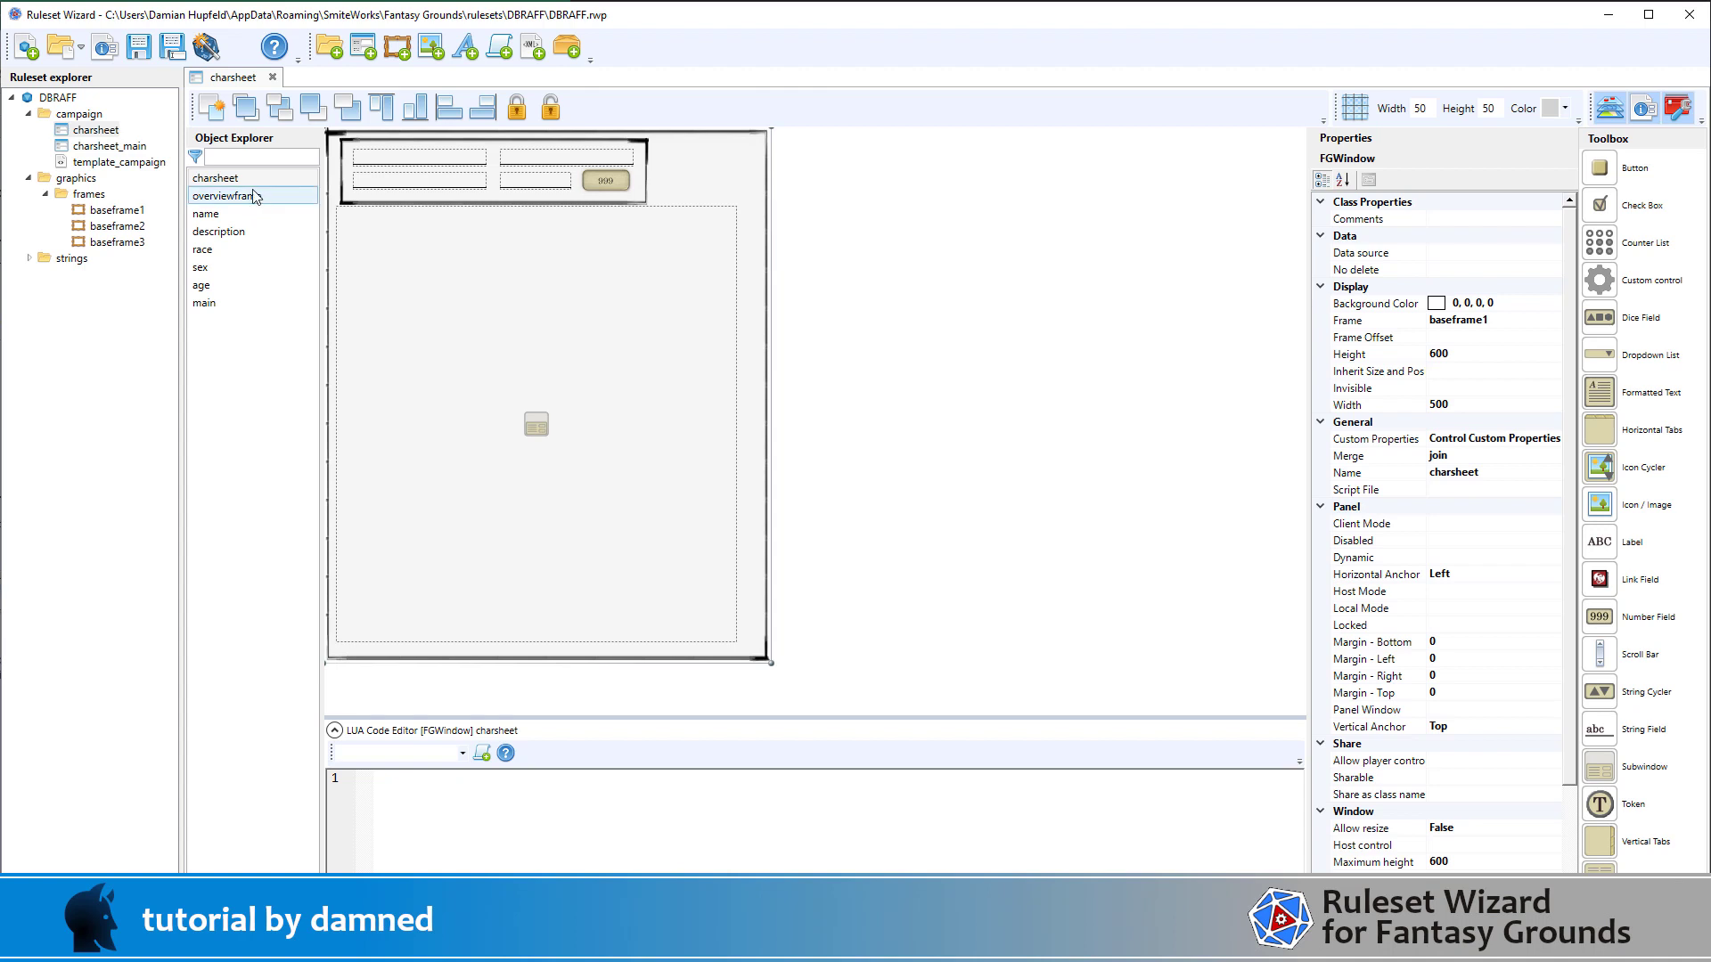
click(234, 183)
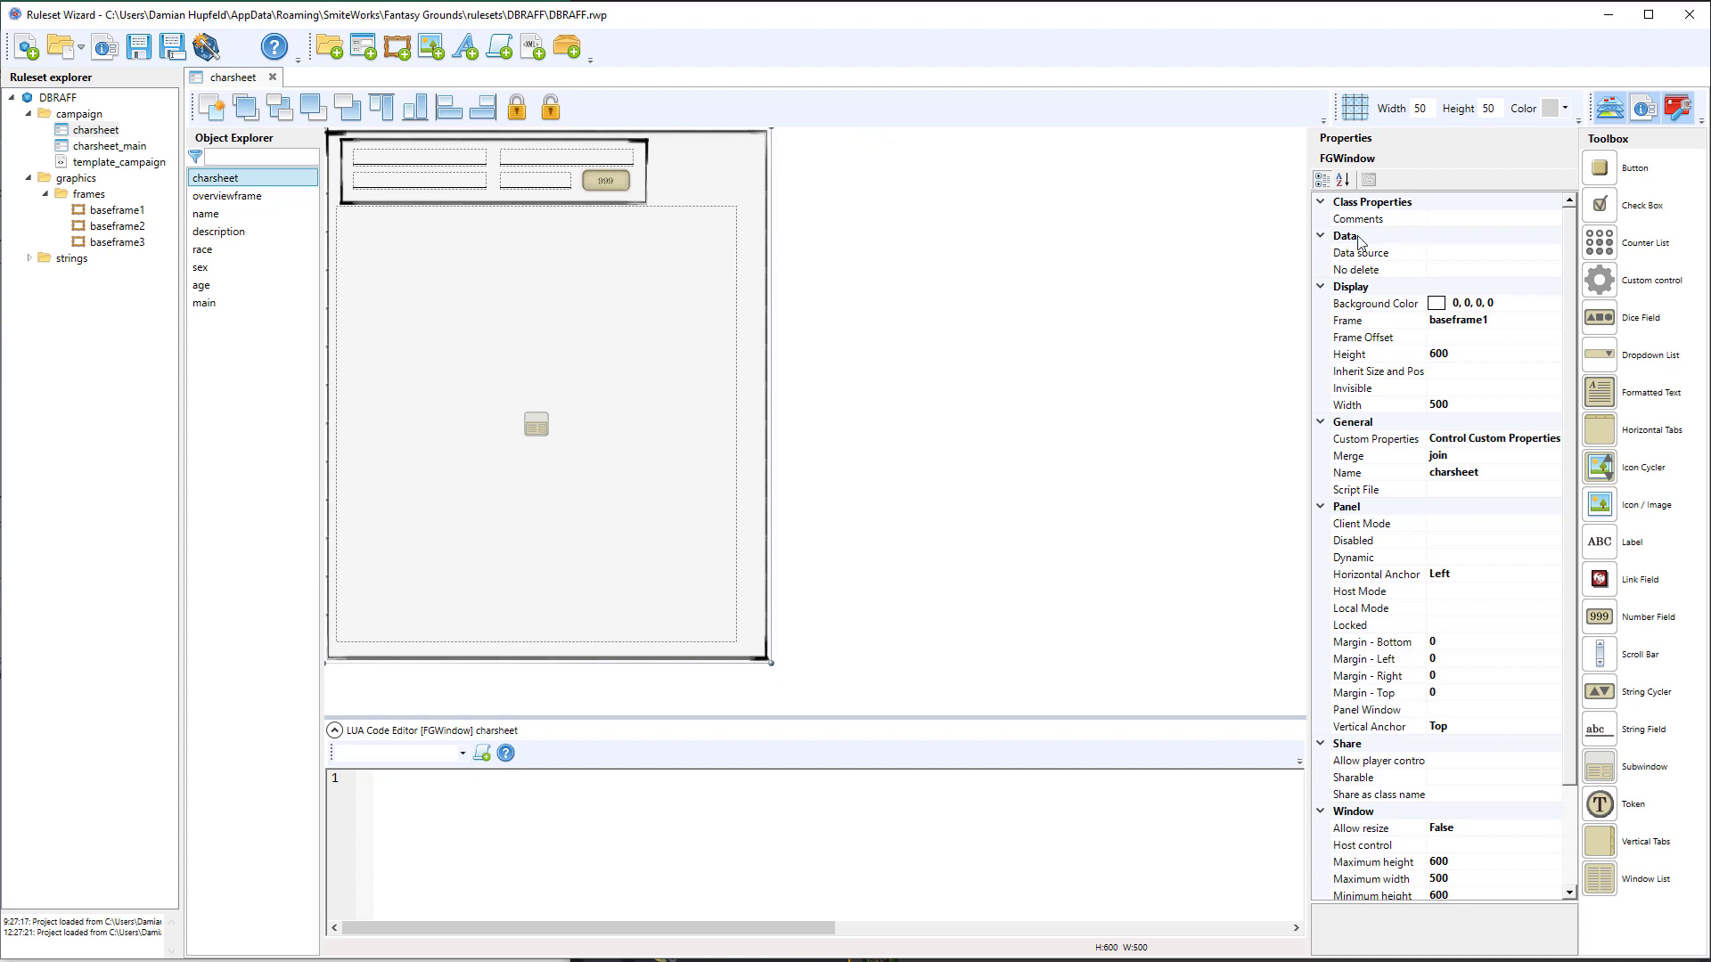
scroll(1500, 593, down, 3)
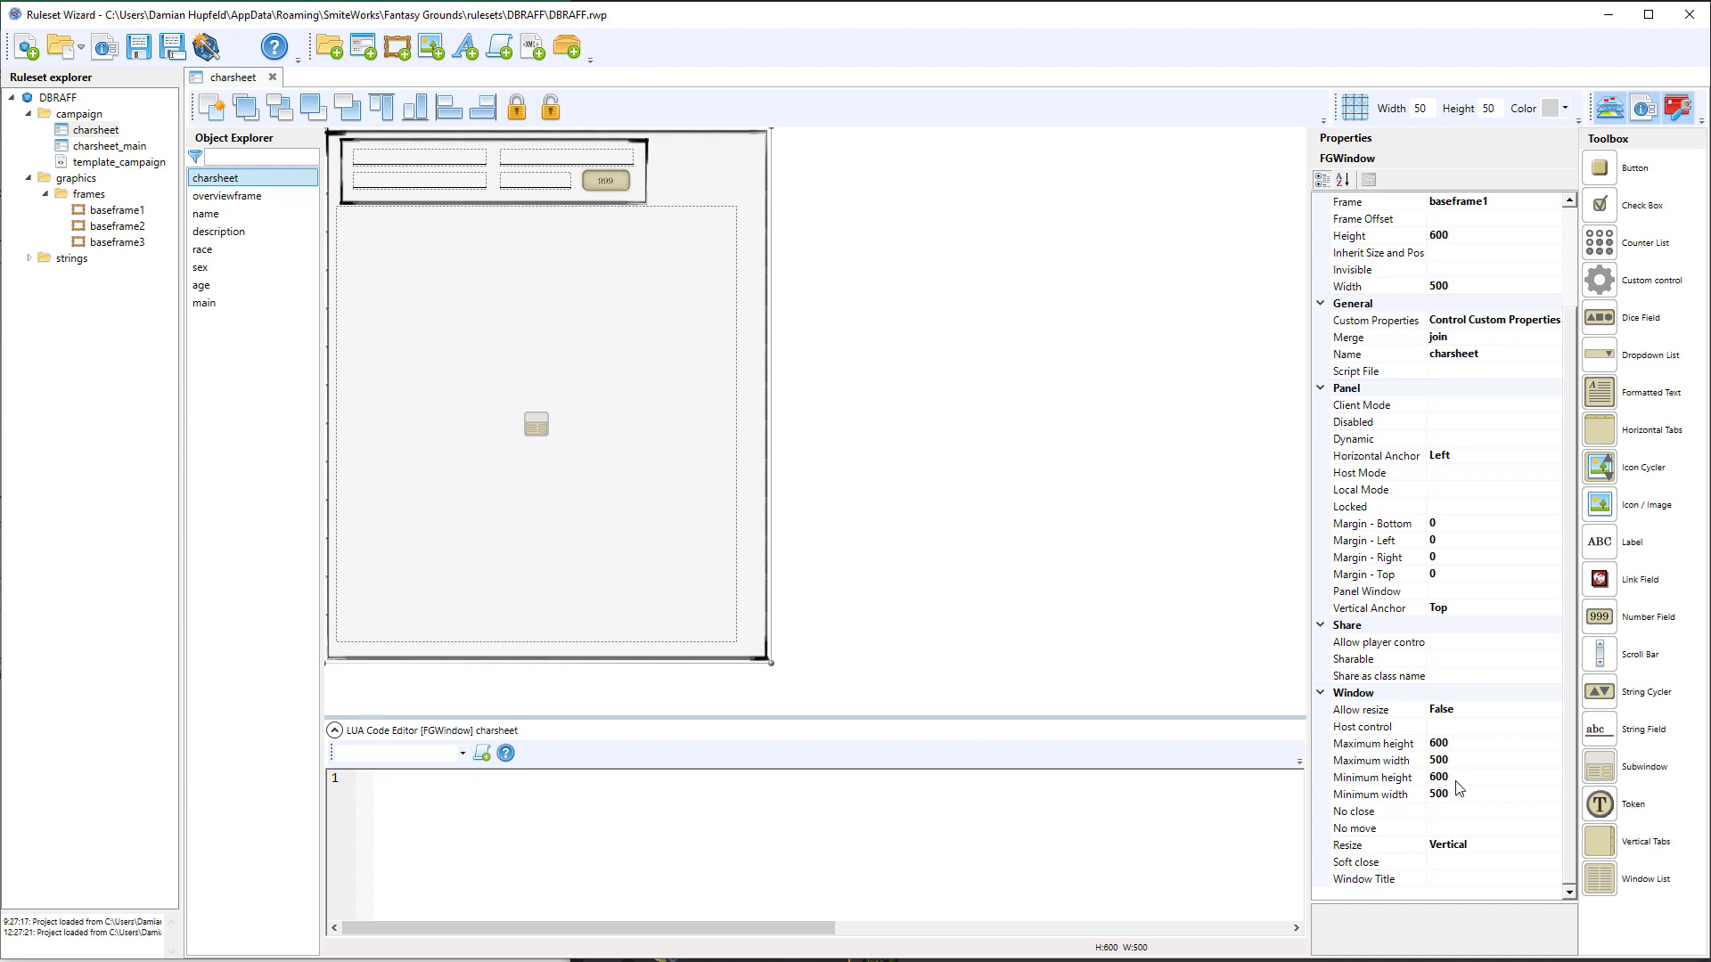
scroll(1524, 728, up, 3)
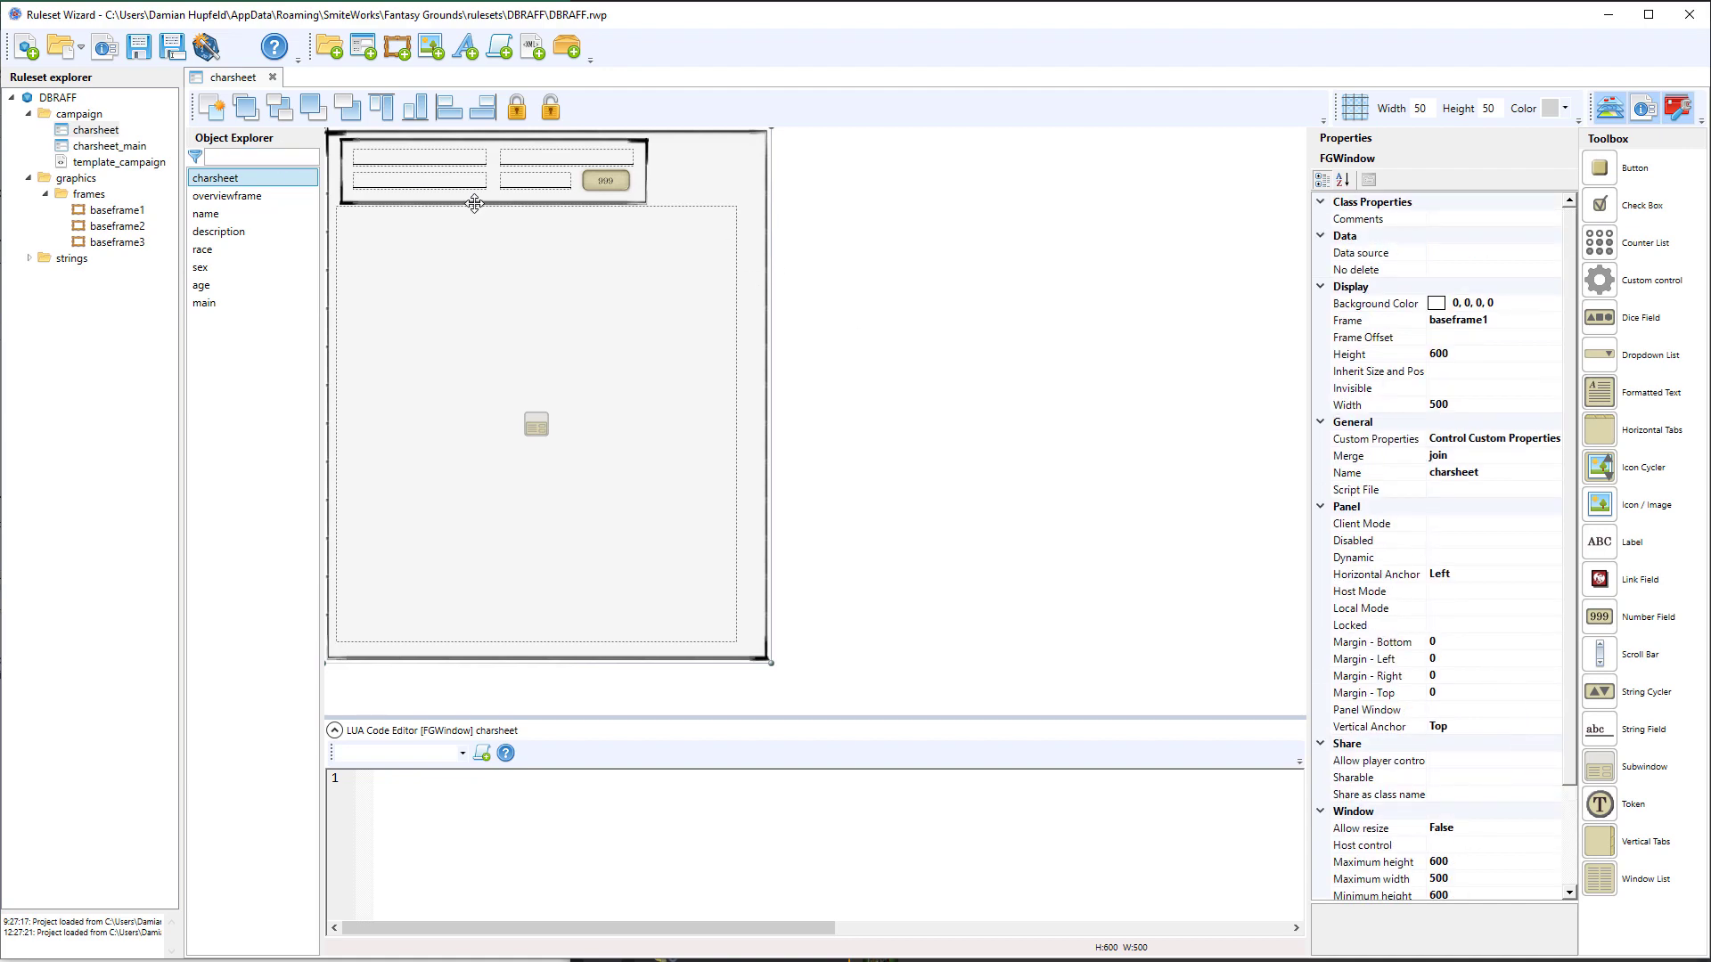
click(642, 165)
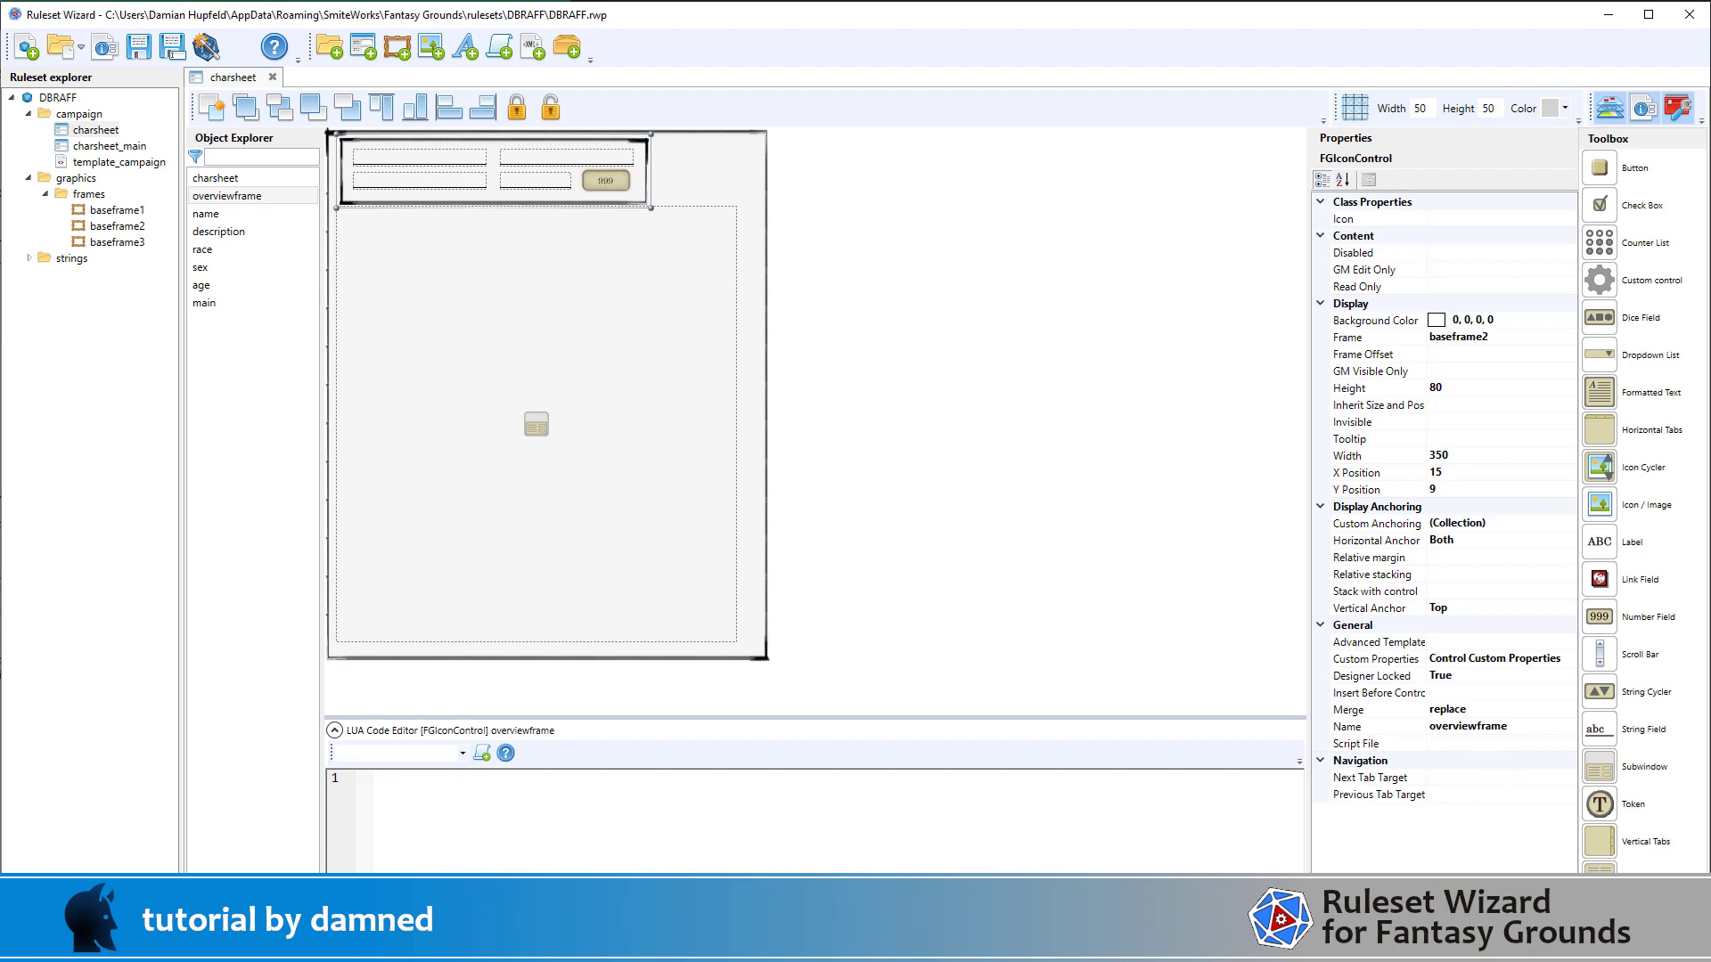
key(alt+Tab)
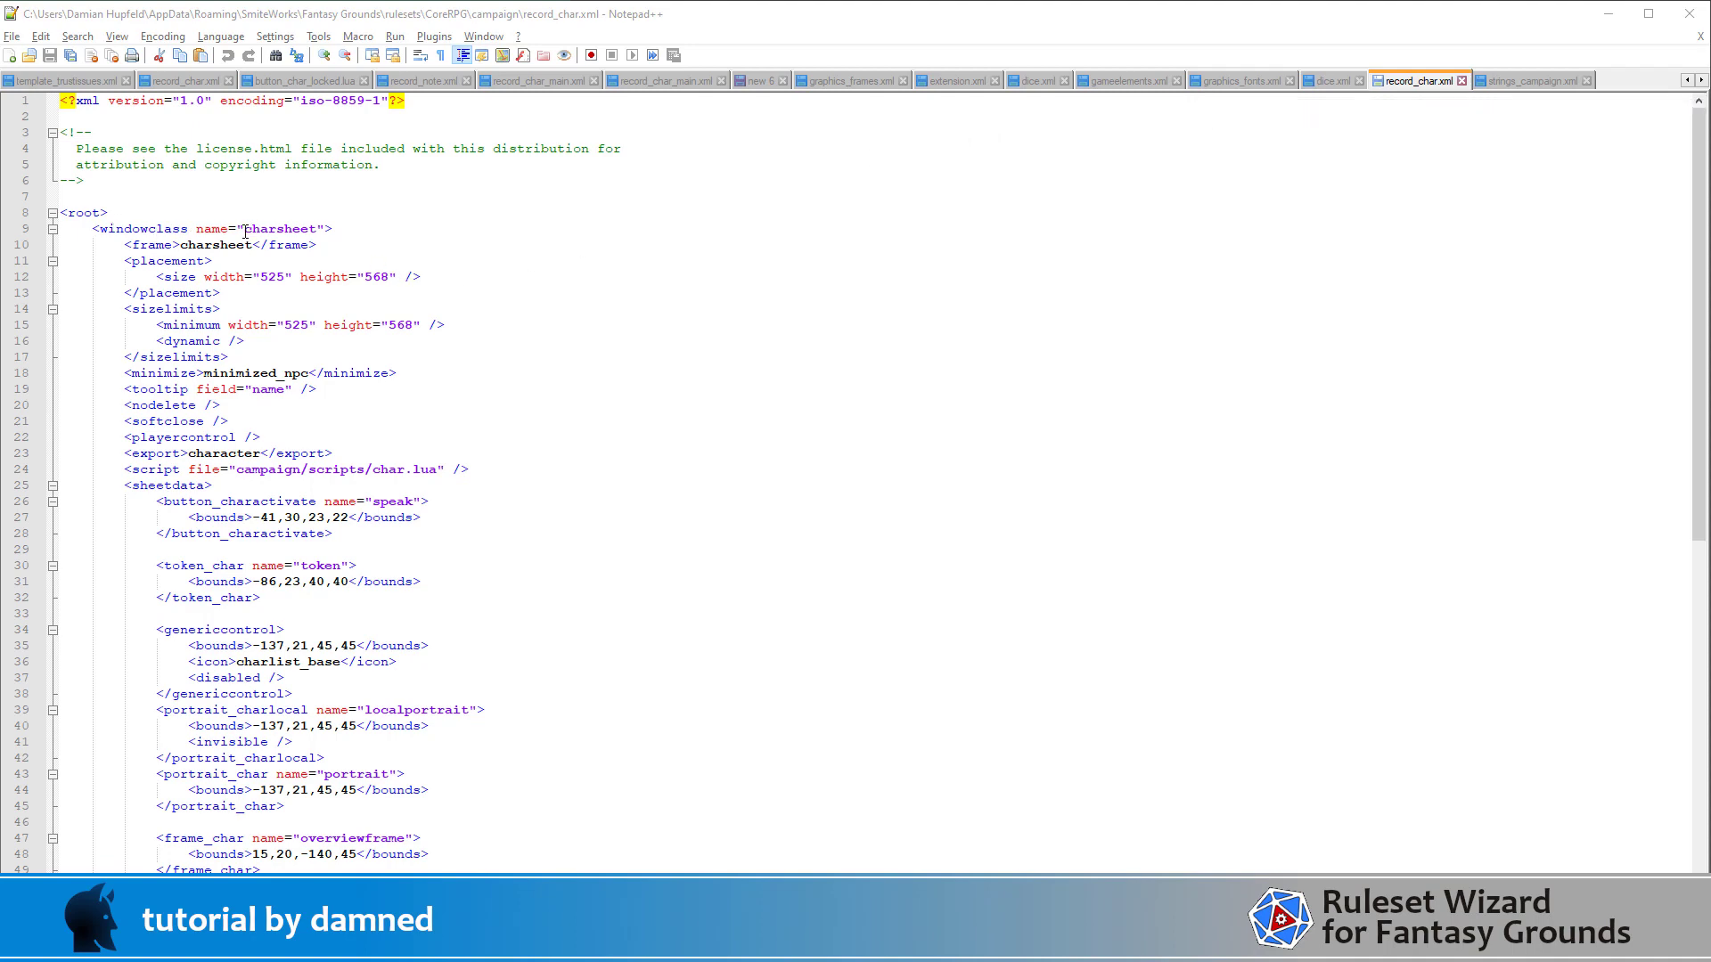
Find the charsheet windowclass on line 9 and highlight every overviewframe use in record_char.xml.
click(275, 232)
key(alt+Tab)
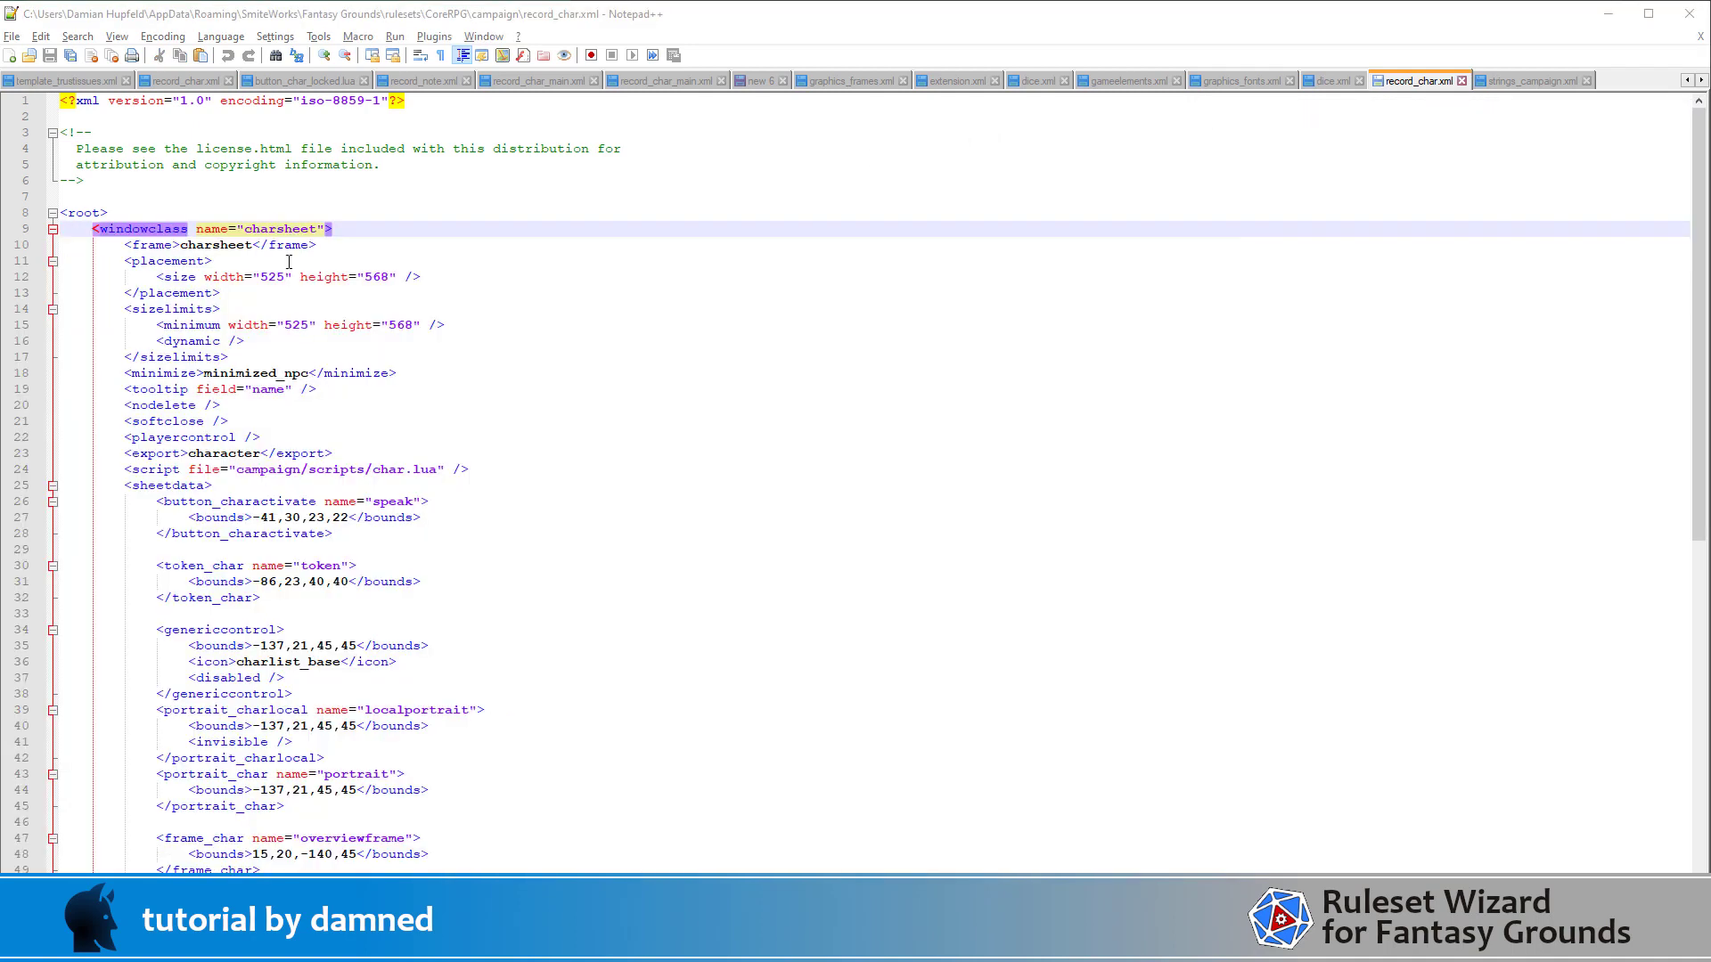
key(alt+Tab)
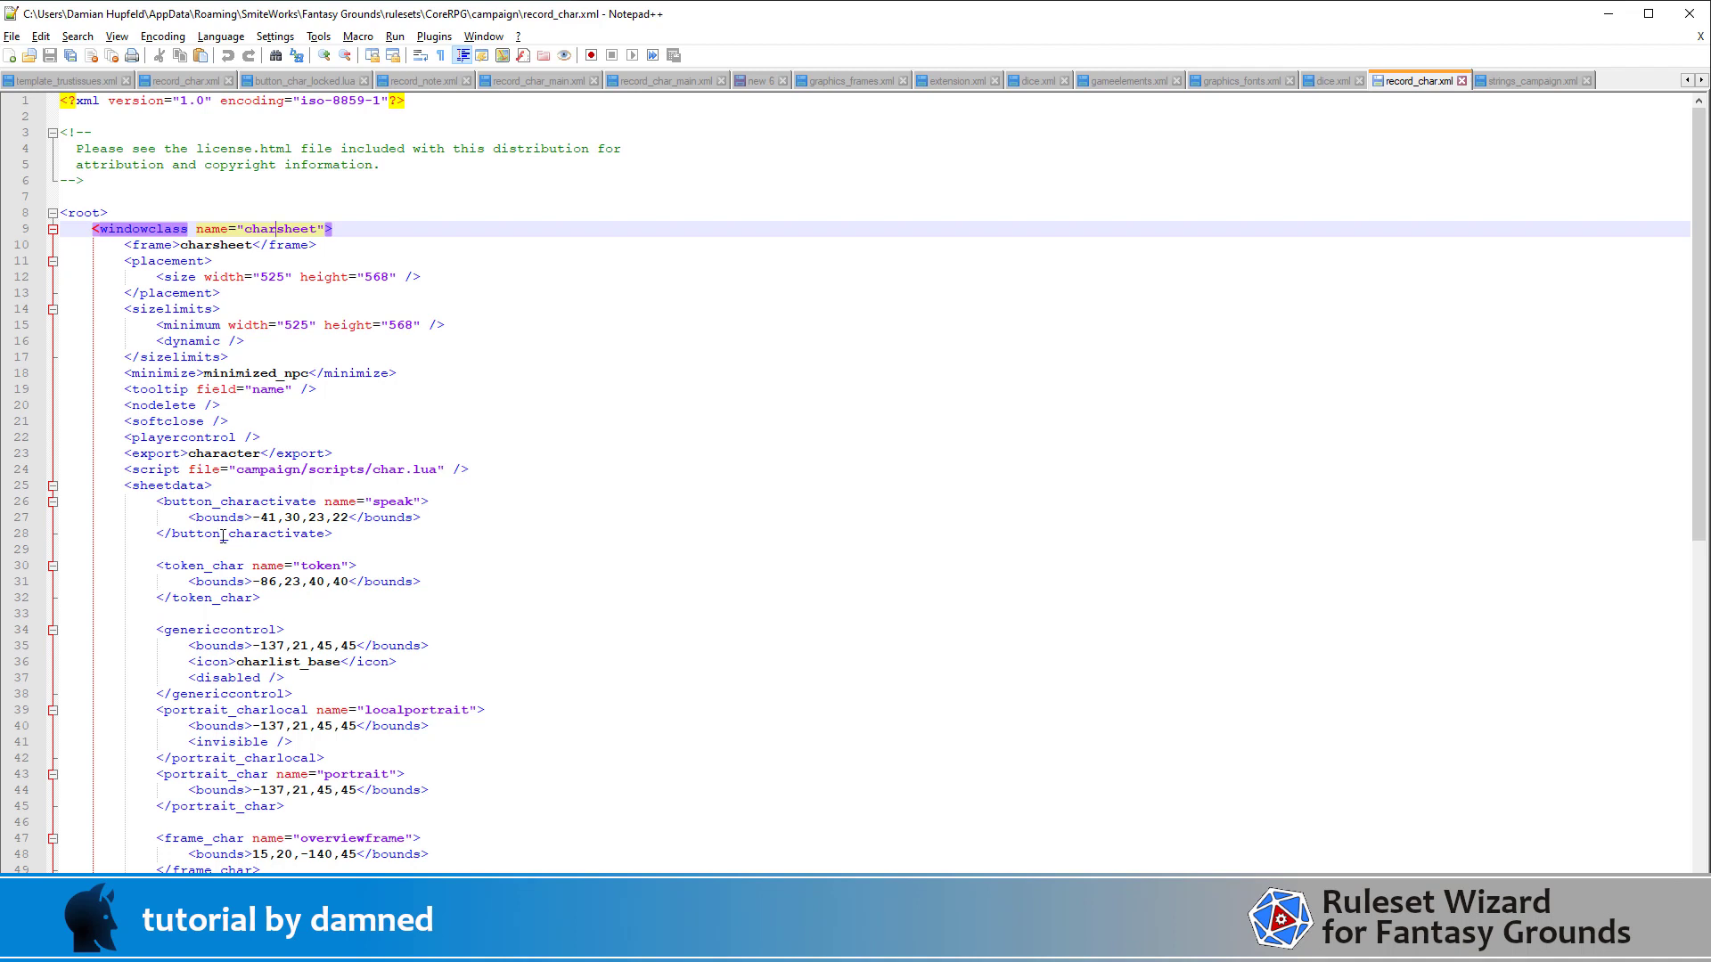
scroll(229, 567, down, 2)
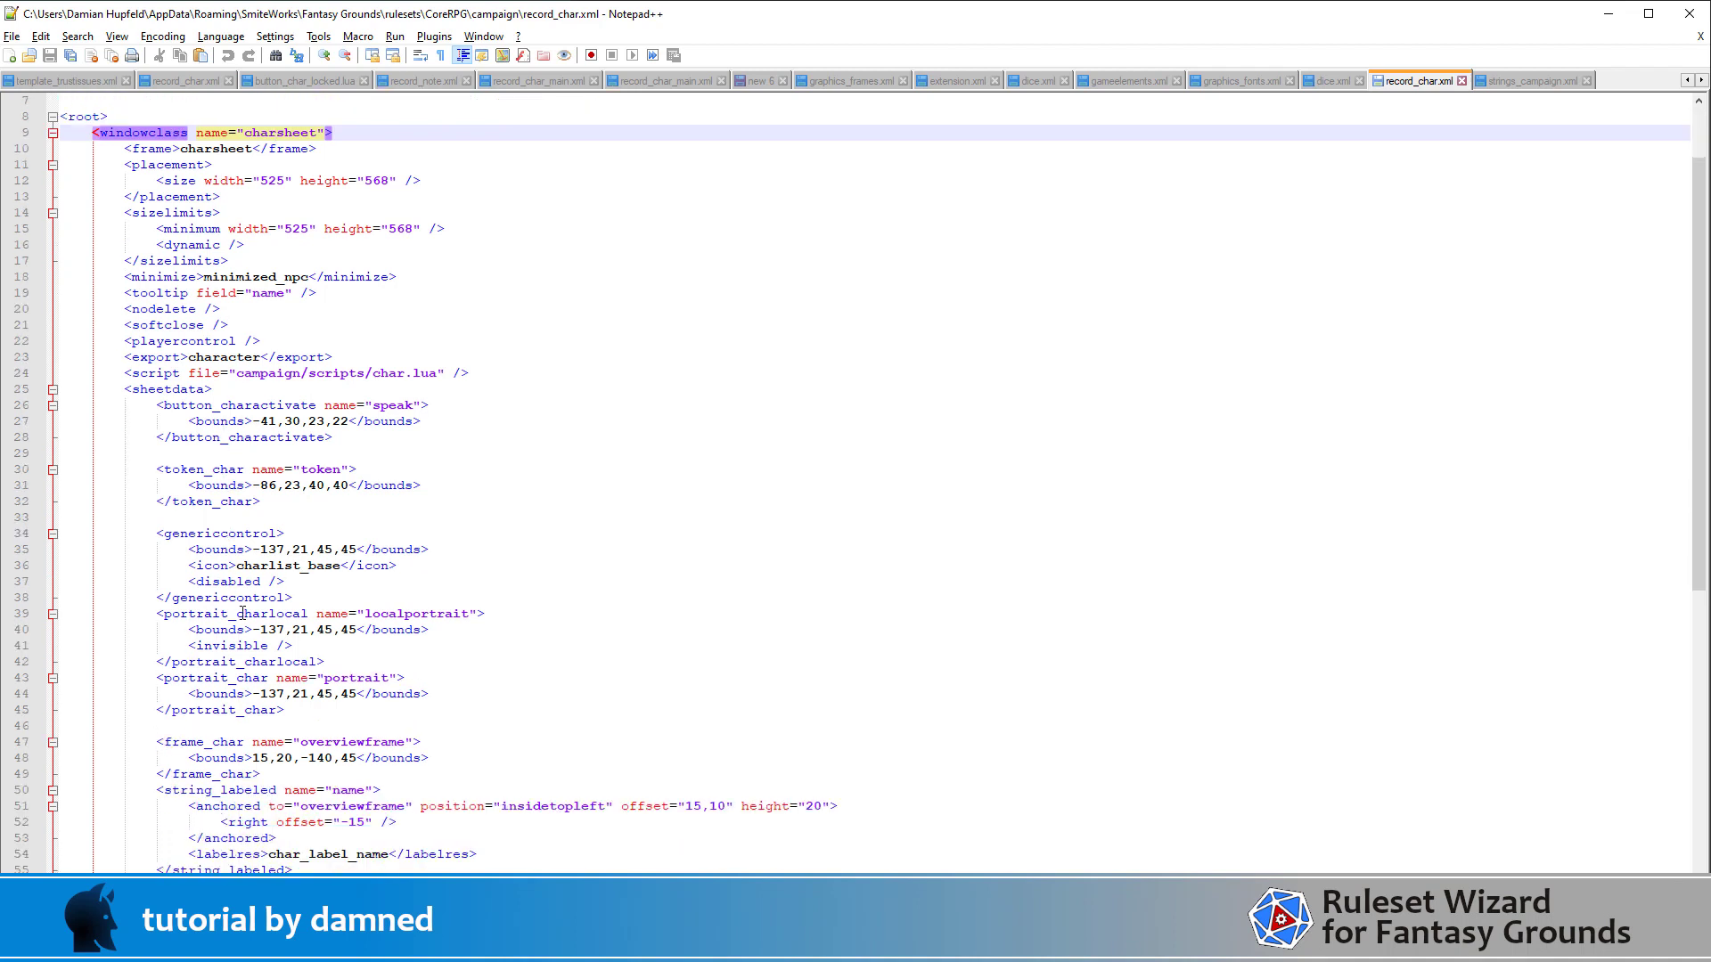
scroll(244, 617, down, 1)
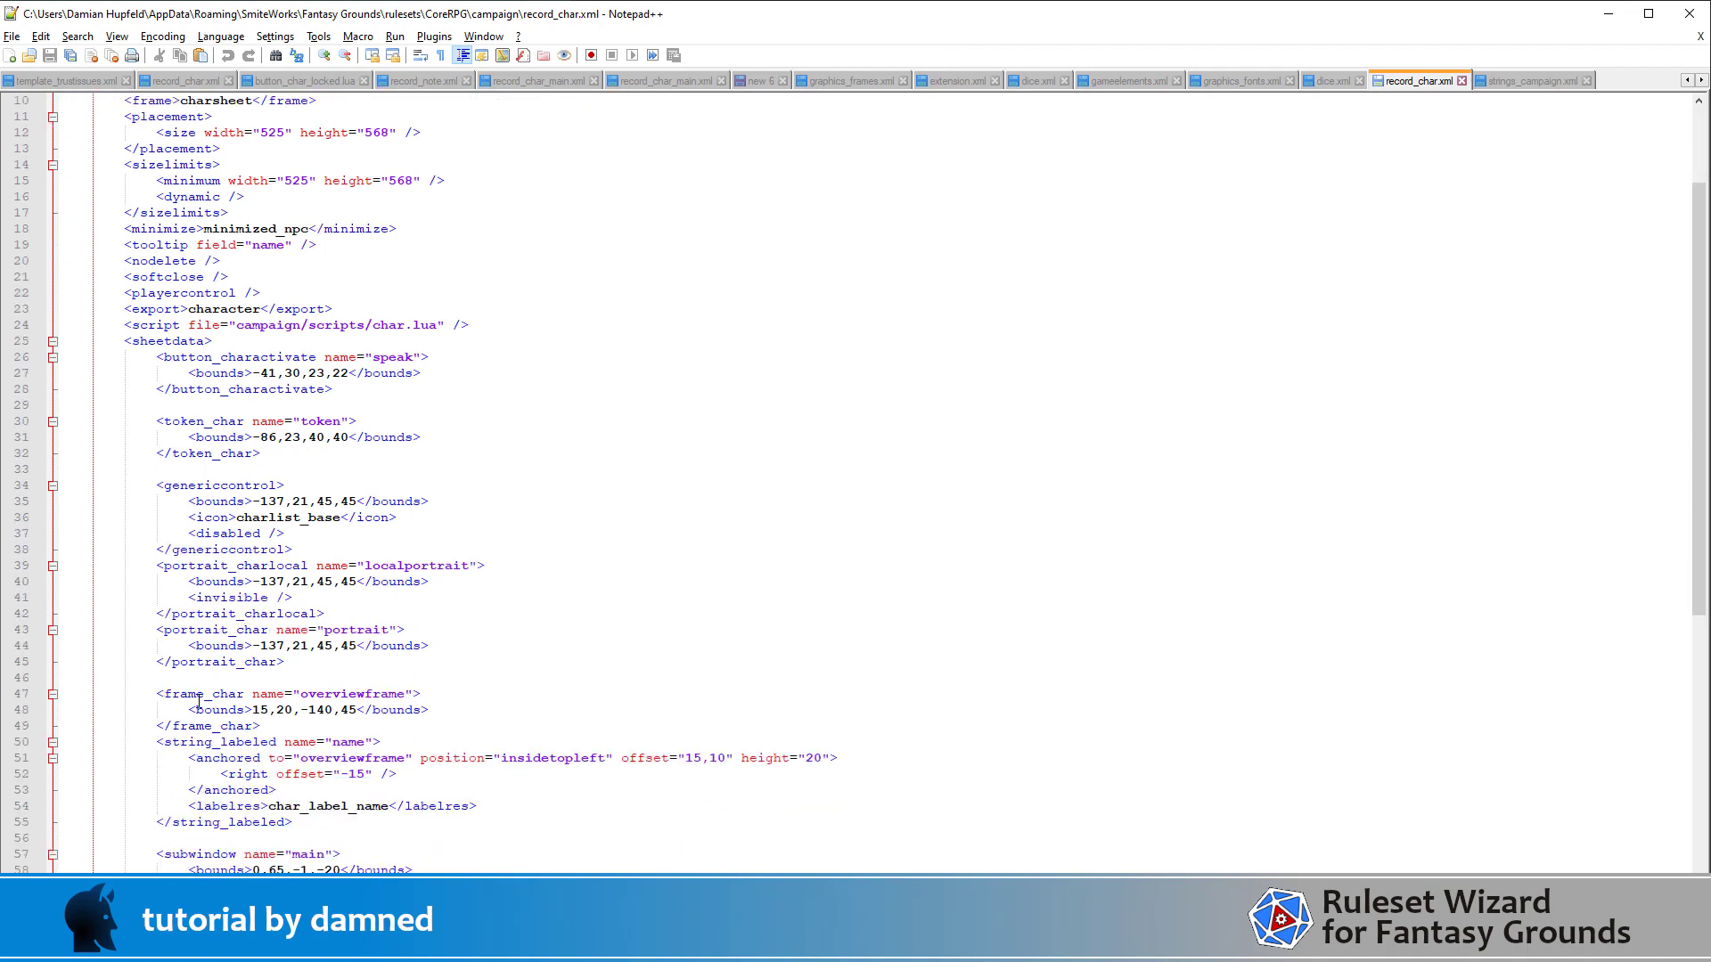
double_click(343, 694)
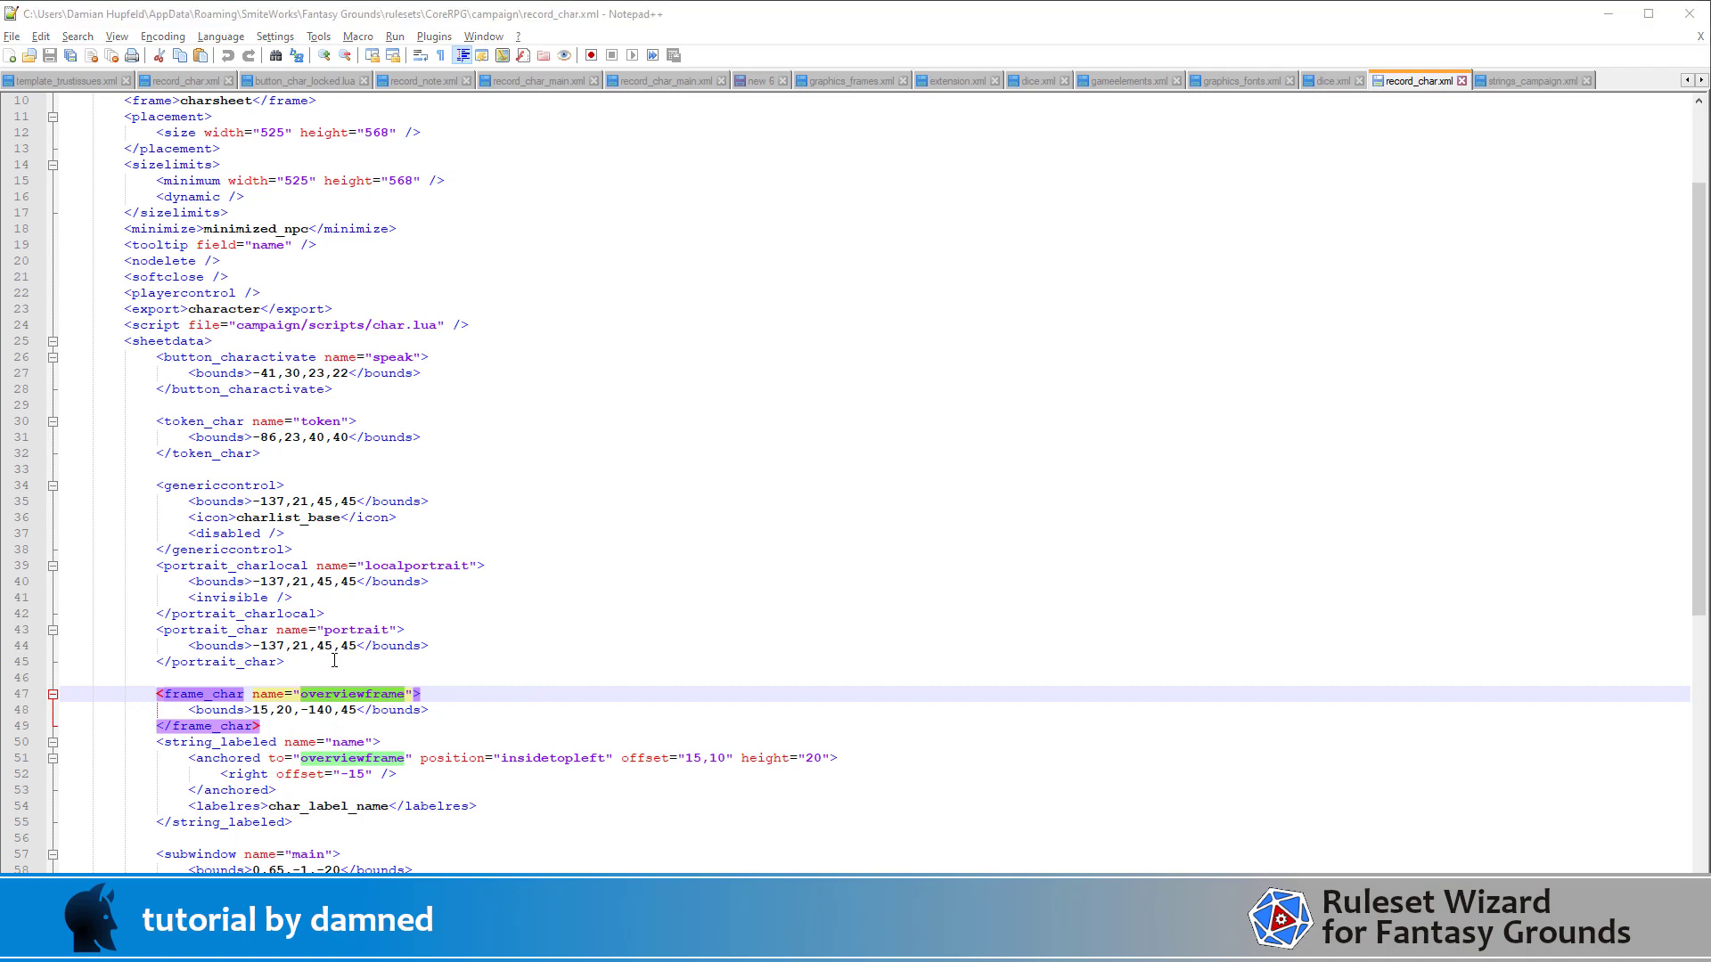
key(alt+Tab)
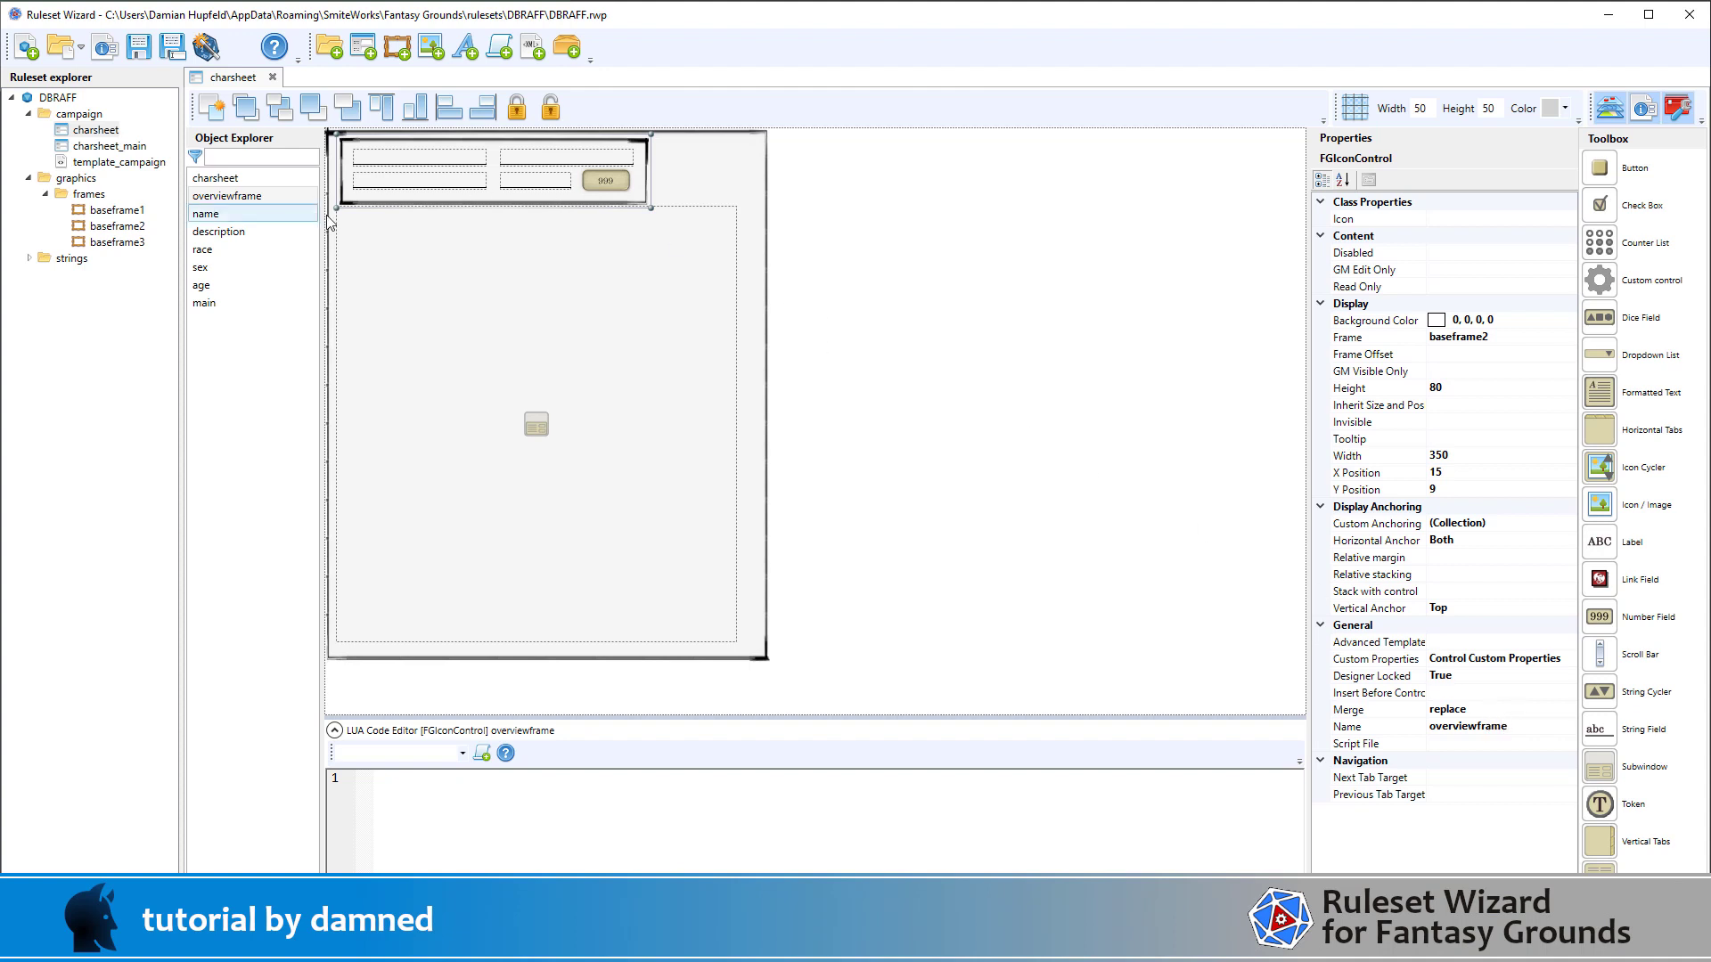
Inspect the name, description, race and sex fields' properties on the charsheet.
click(429, 161)
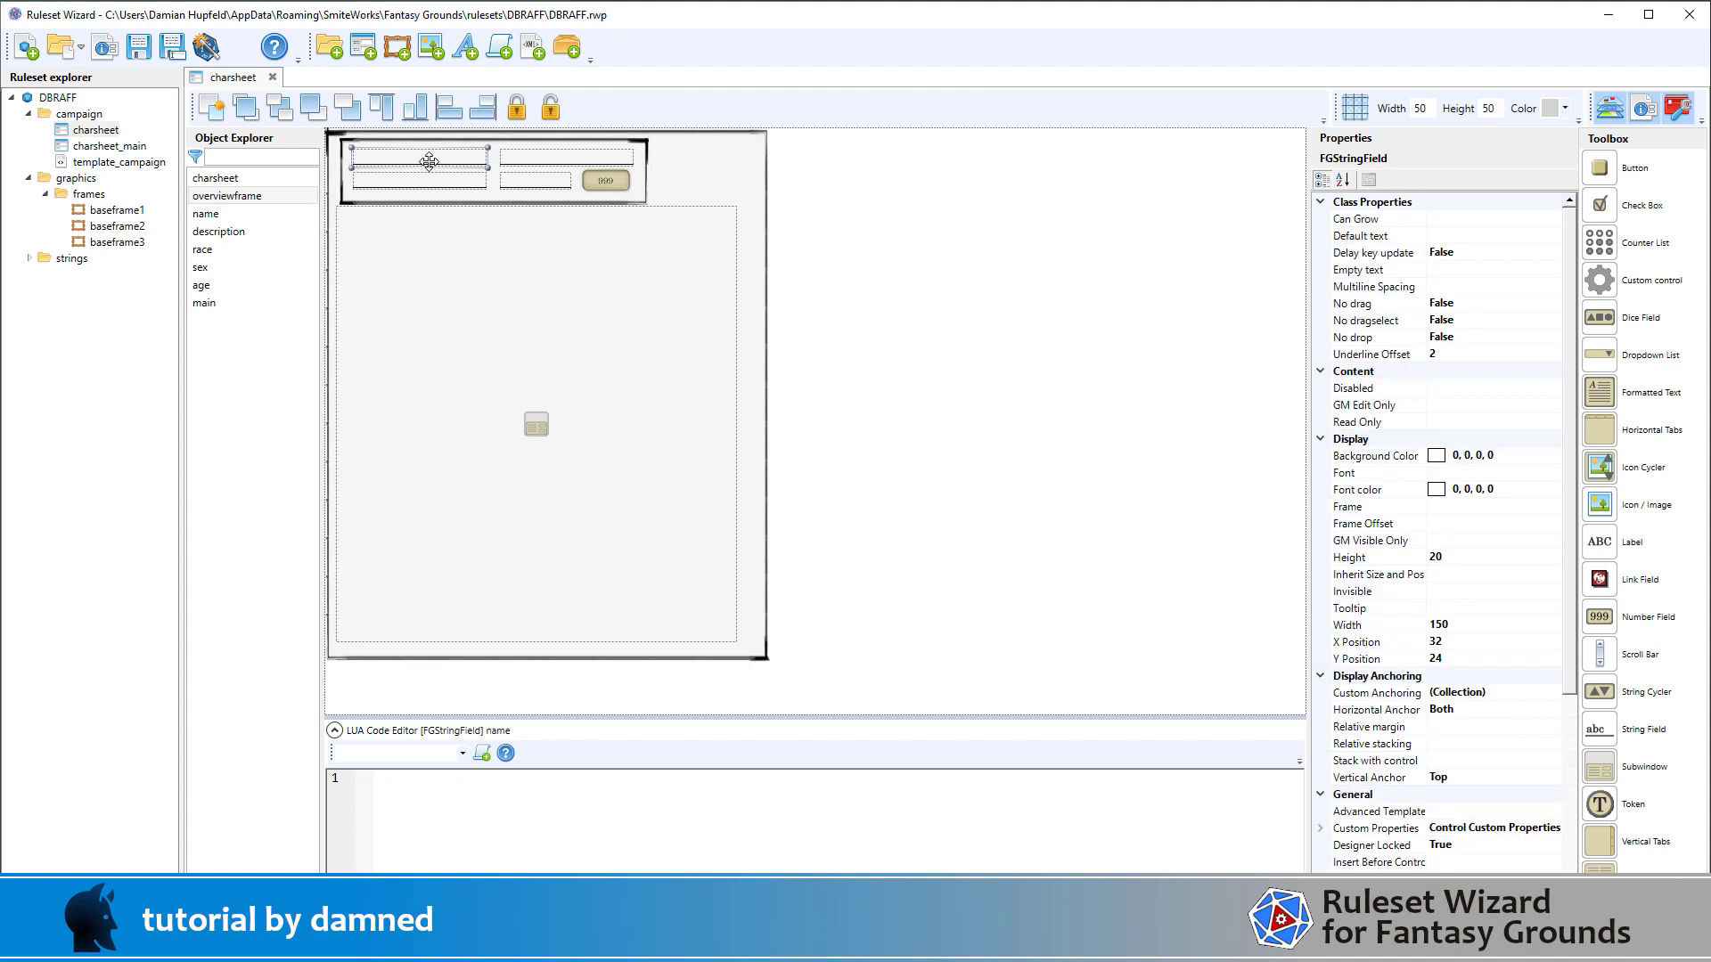
click(234, 233)
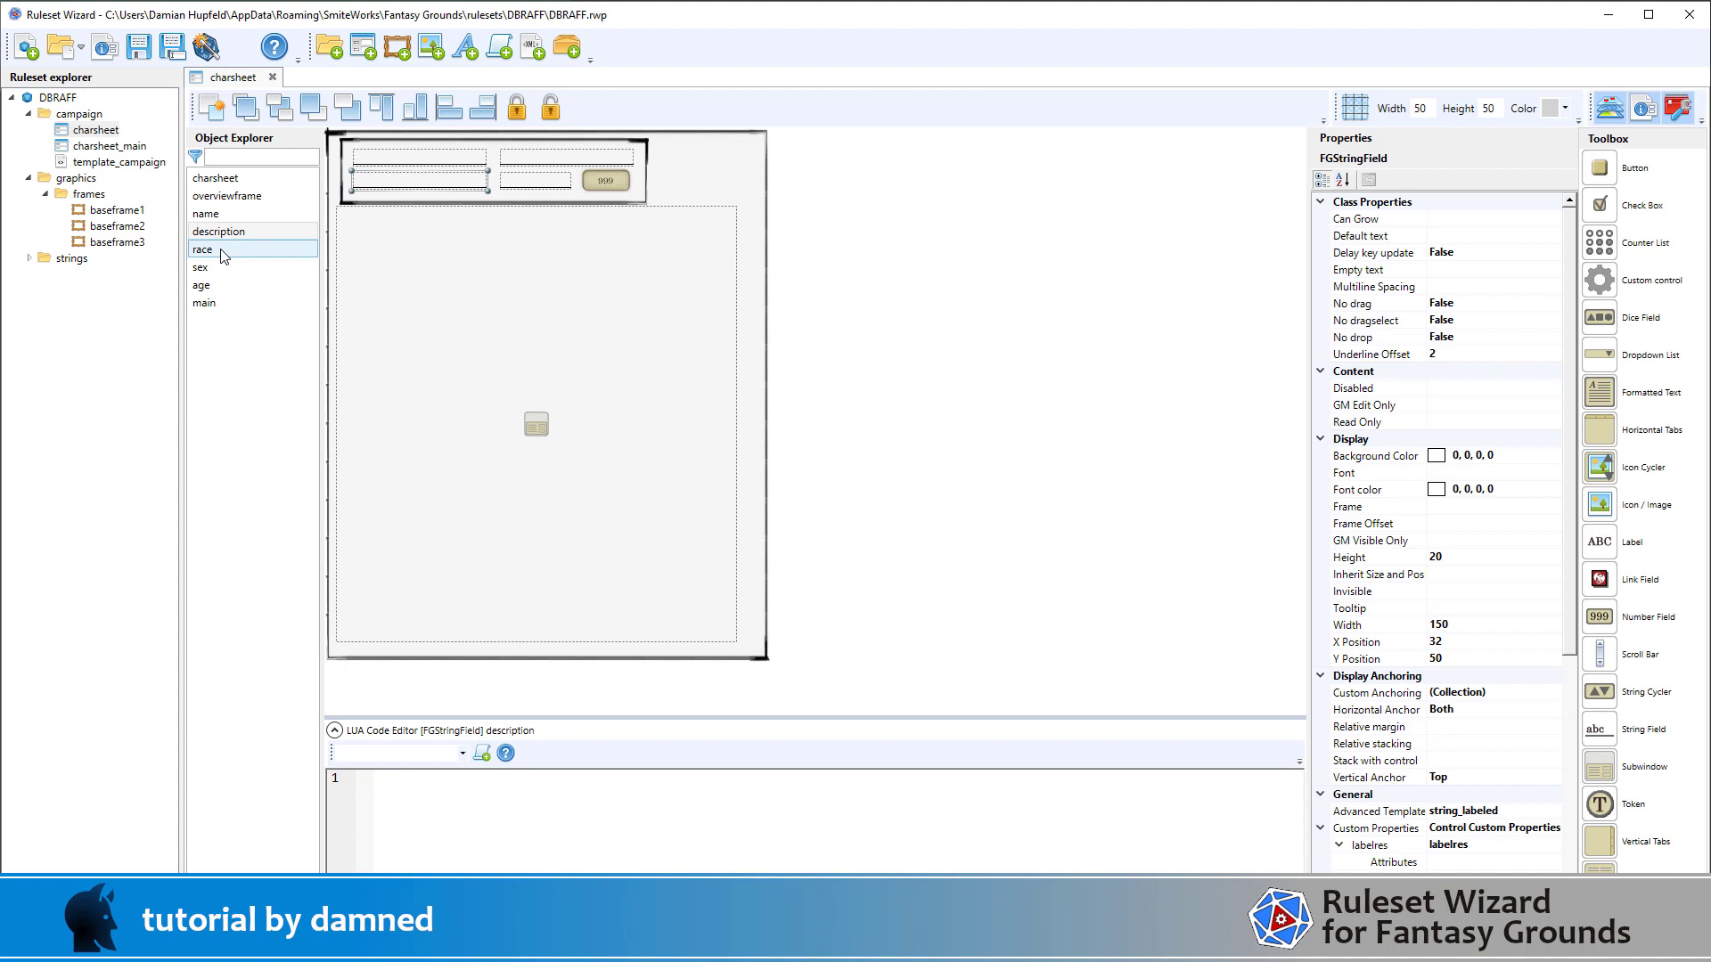
click(224, 254)
click(225, 271)
click(409, 162)
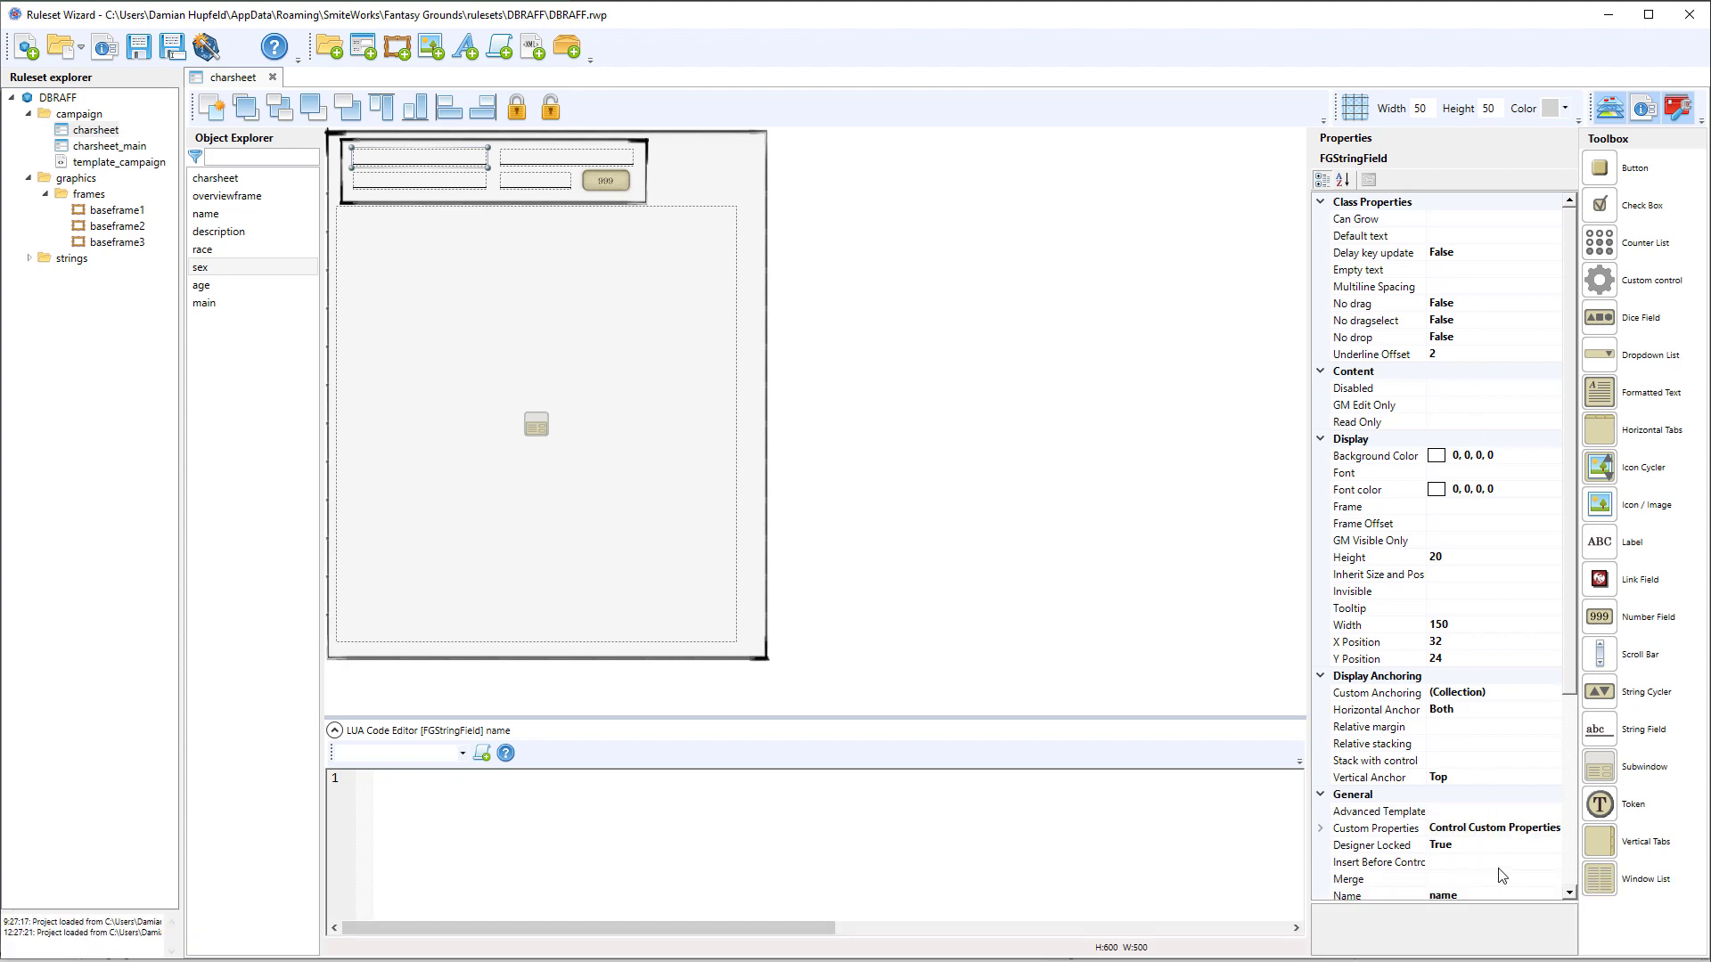
Show the race field's string_labeled template and its char_label_race labelres property.
scroll(1502, 863, down, 1)
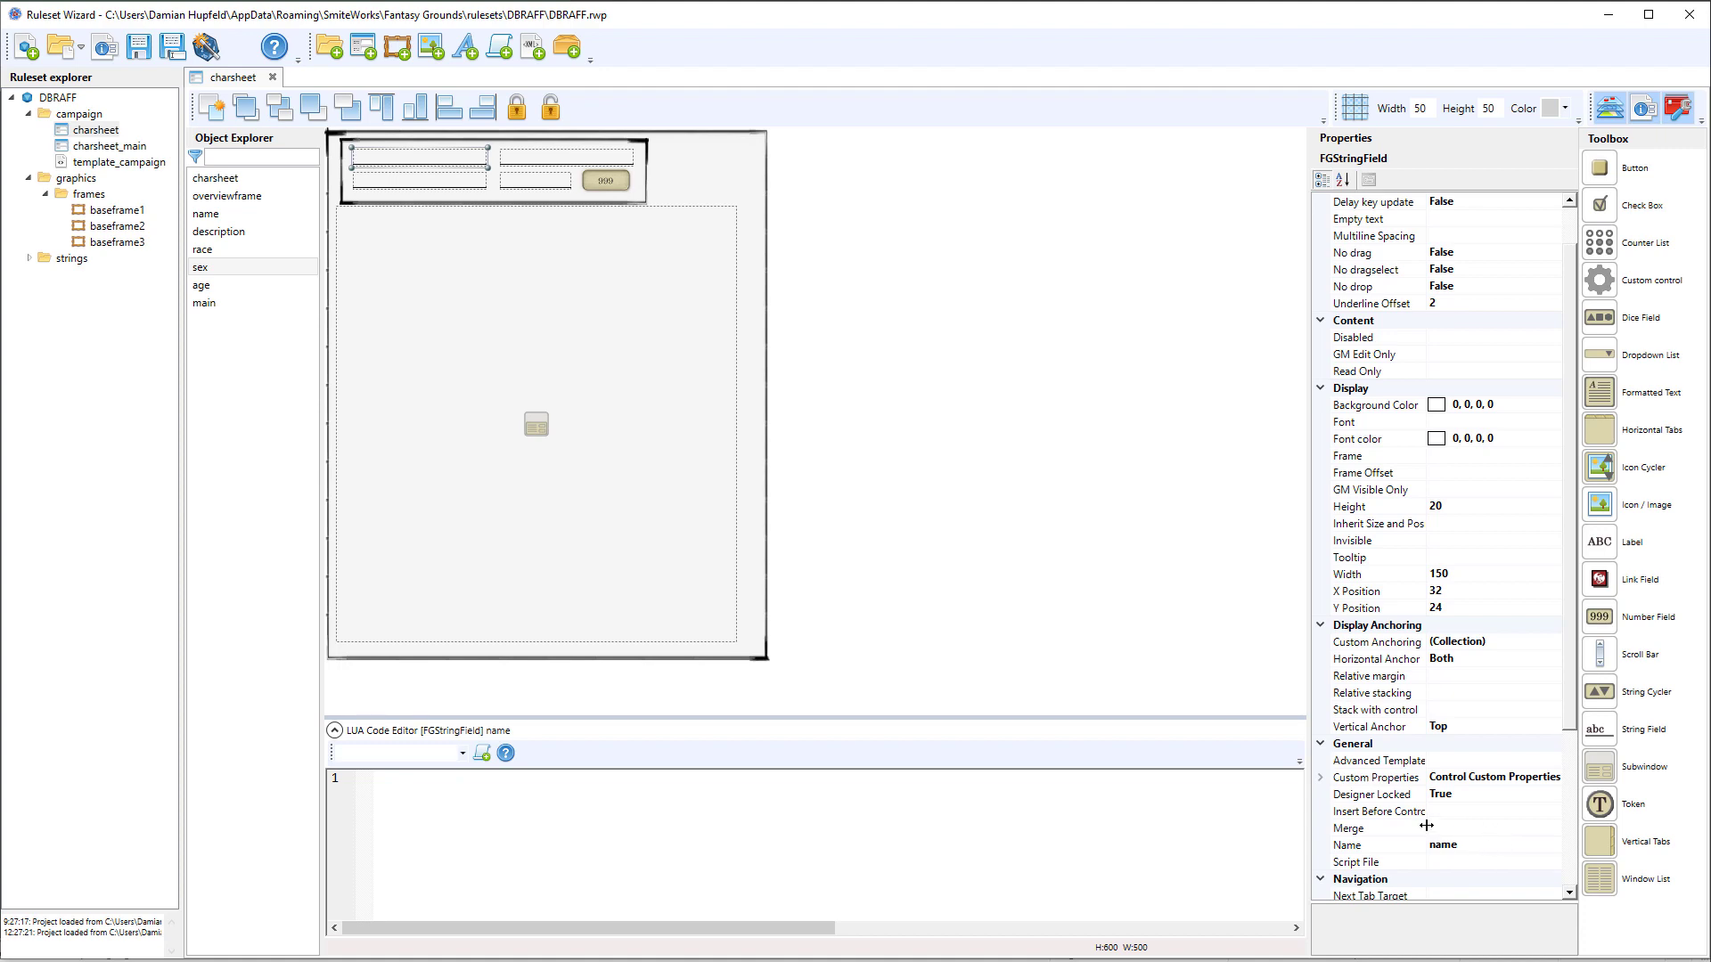
scroll(1495, 833, down, 2)
scroll(1496, 833, down, 2)
scroll(1495, 833, up, 3)
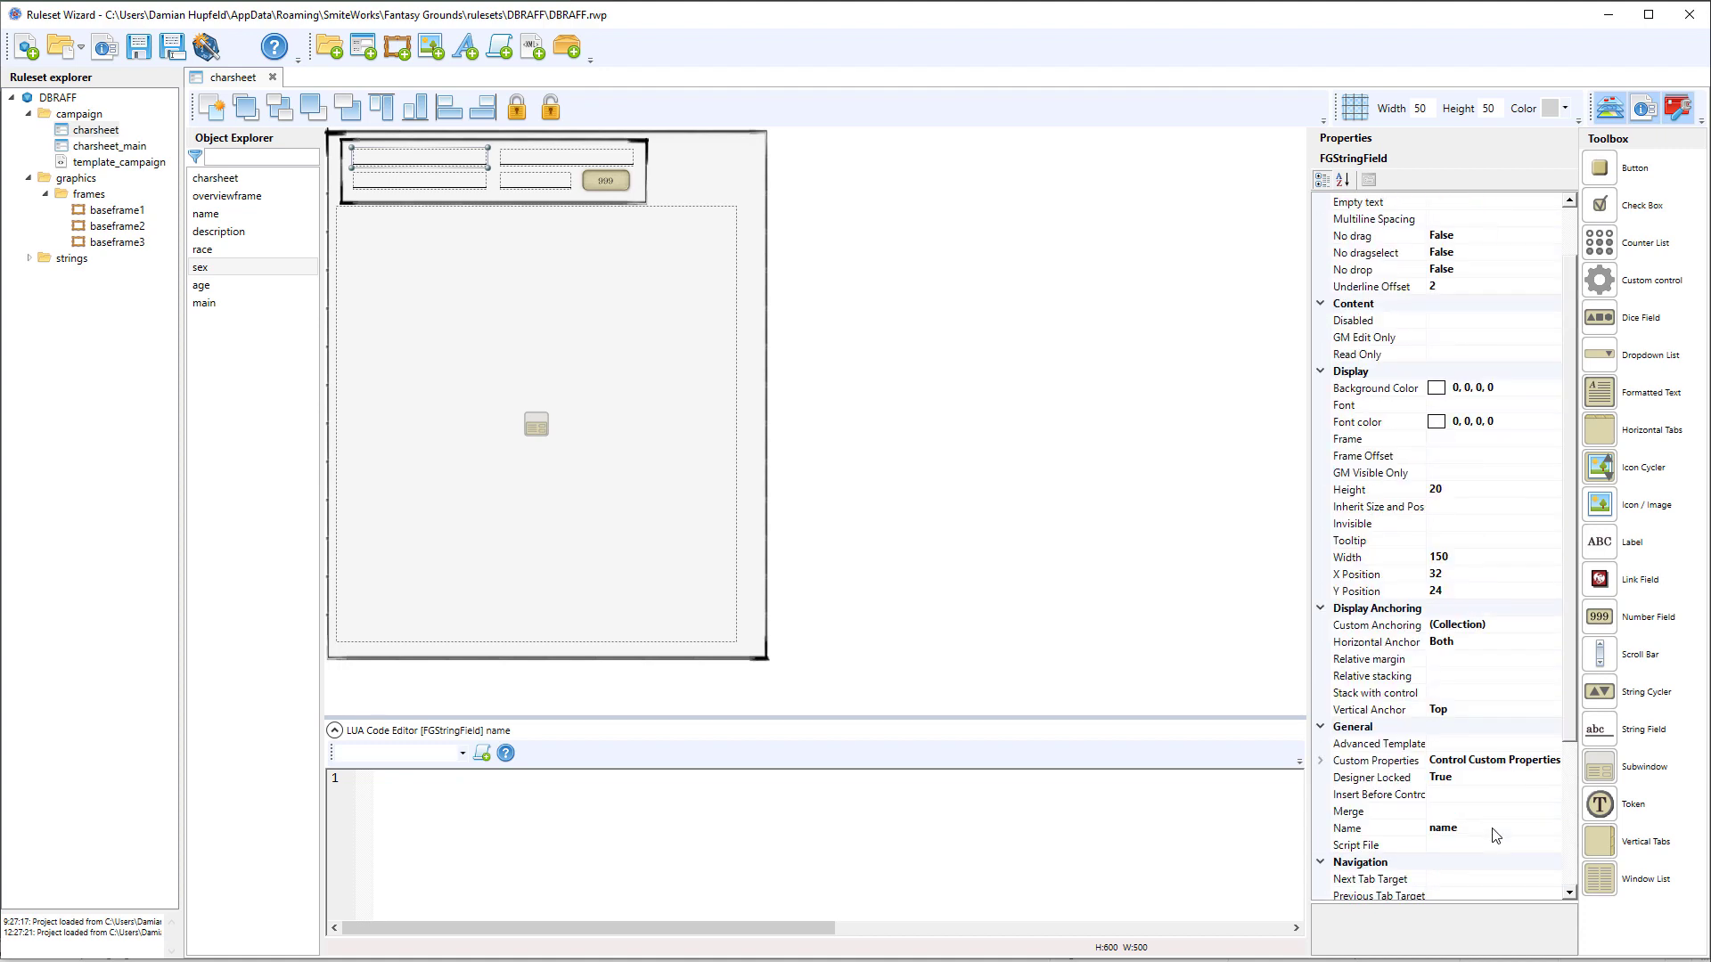
scroll(1495, 833, up, 2)
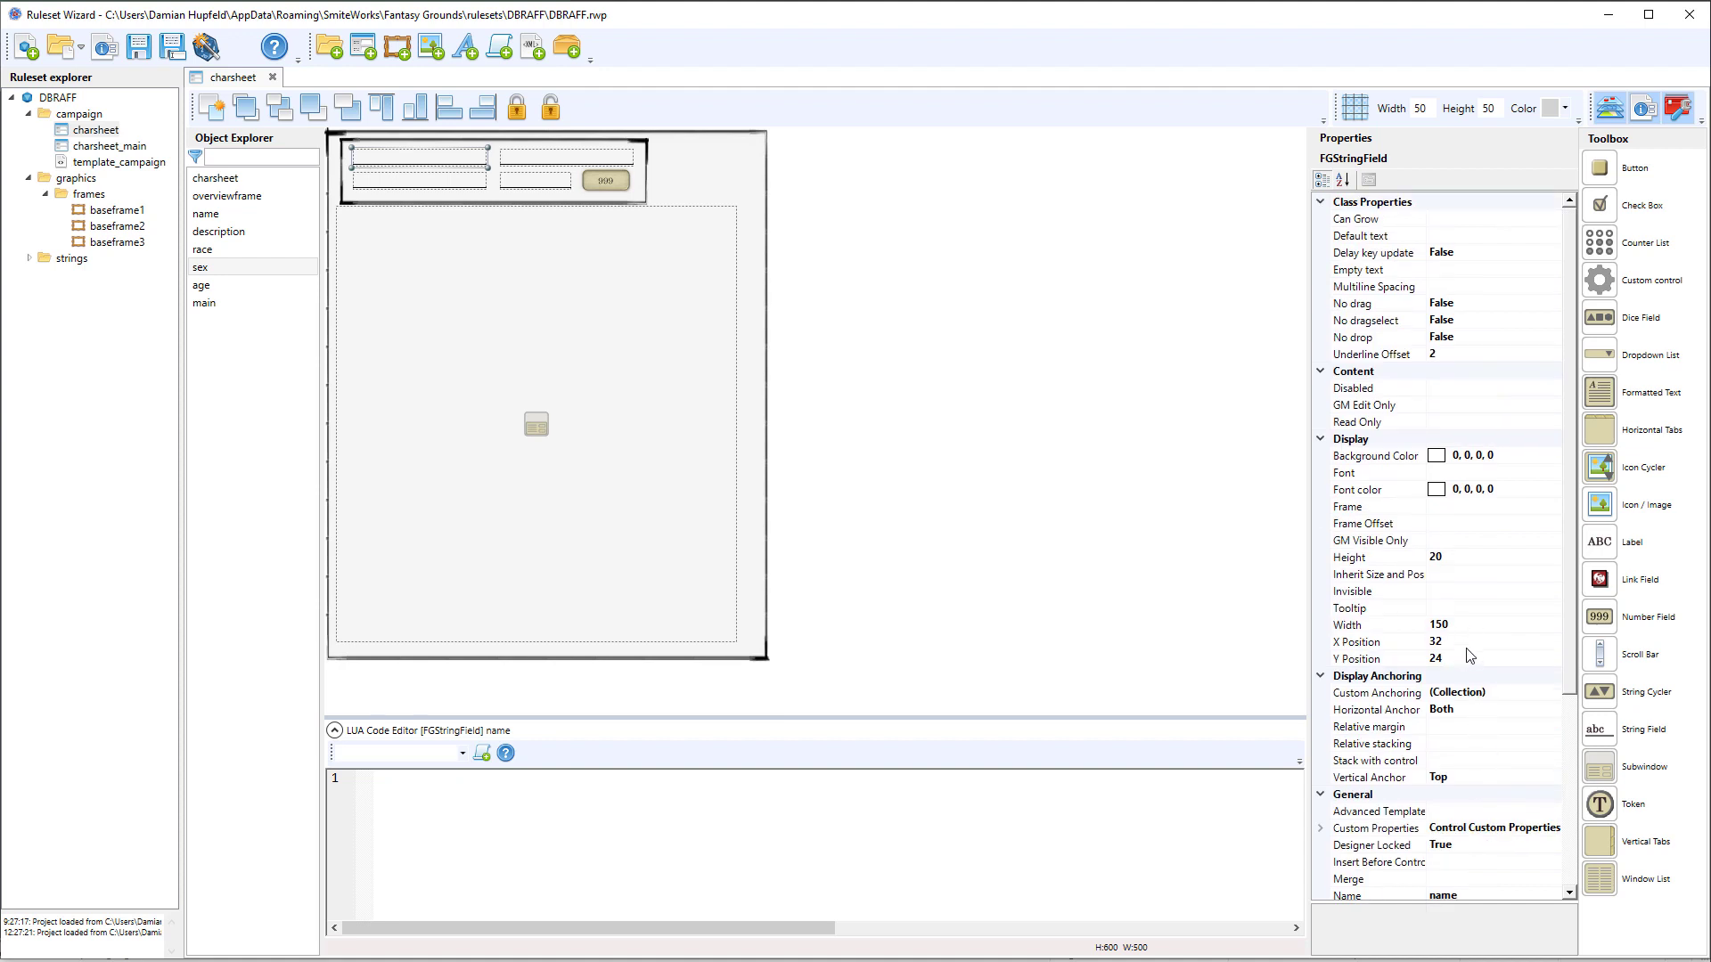
click(526, 159)
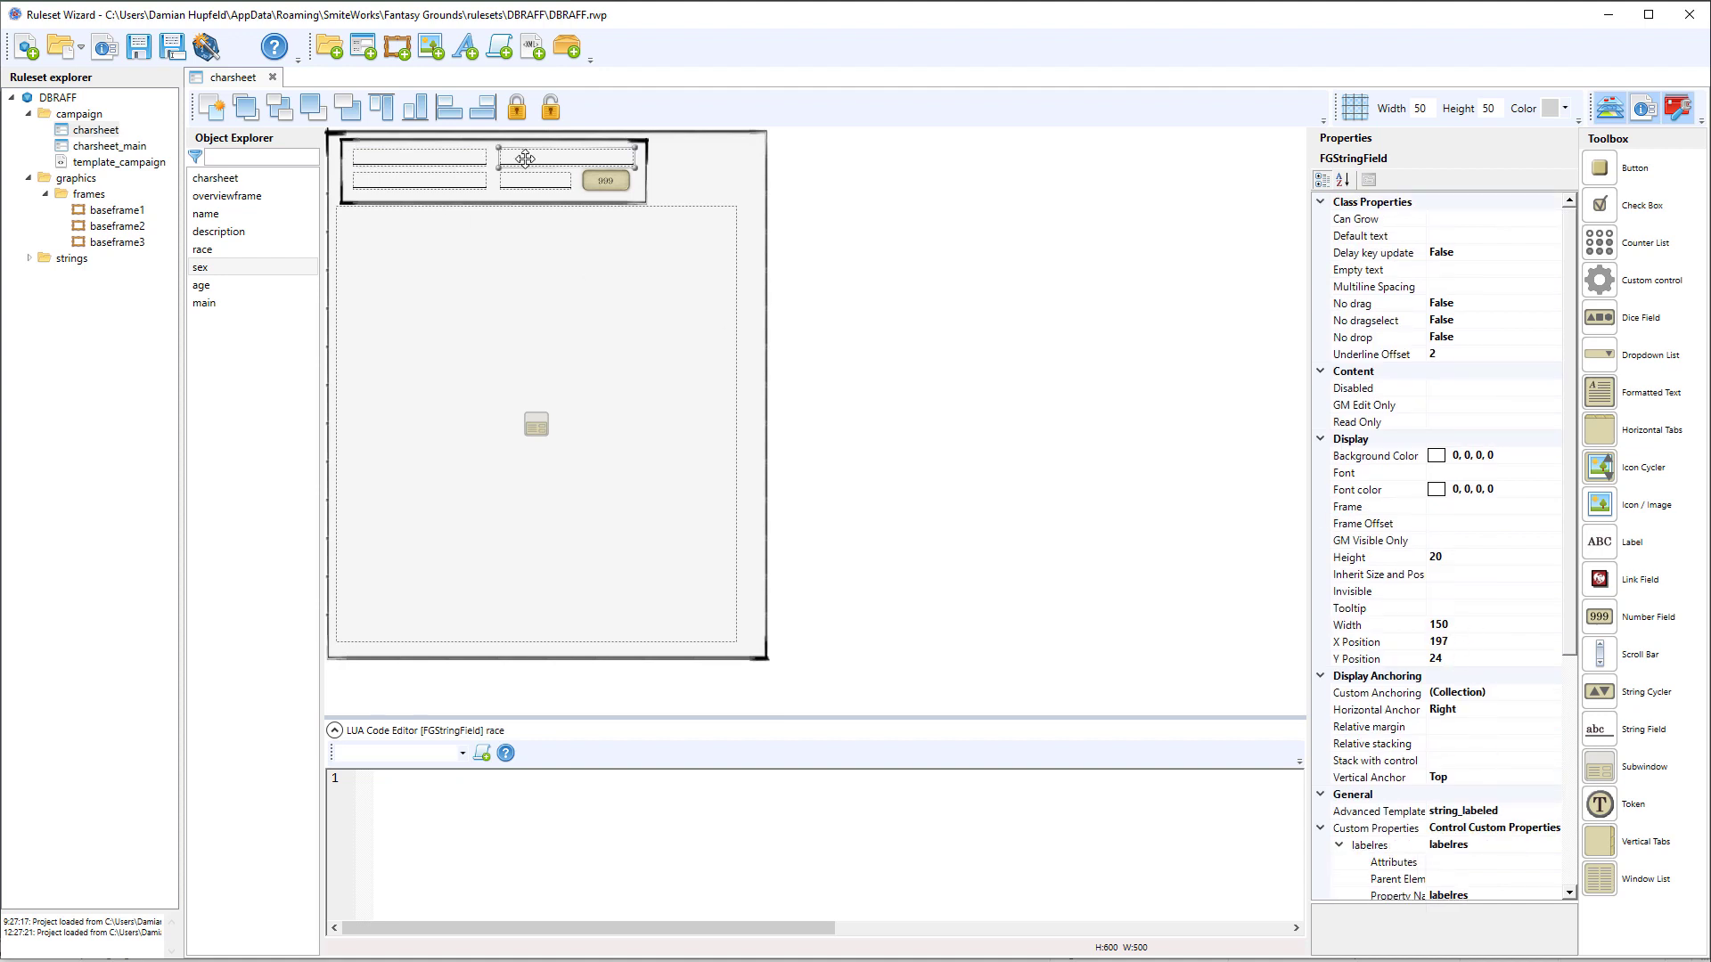
scroll(1519, 744, down, 3)
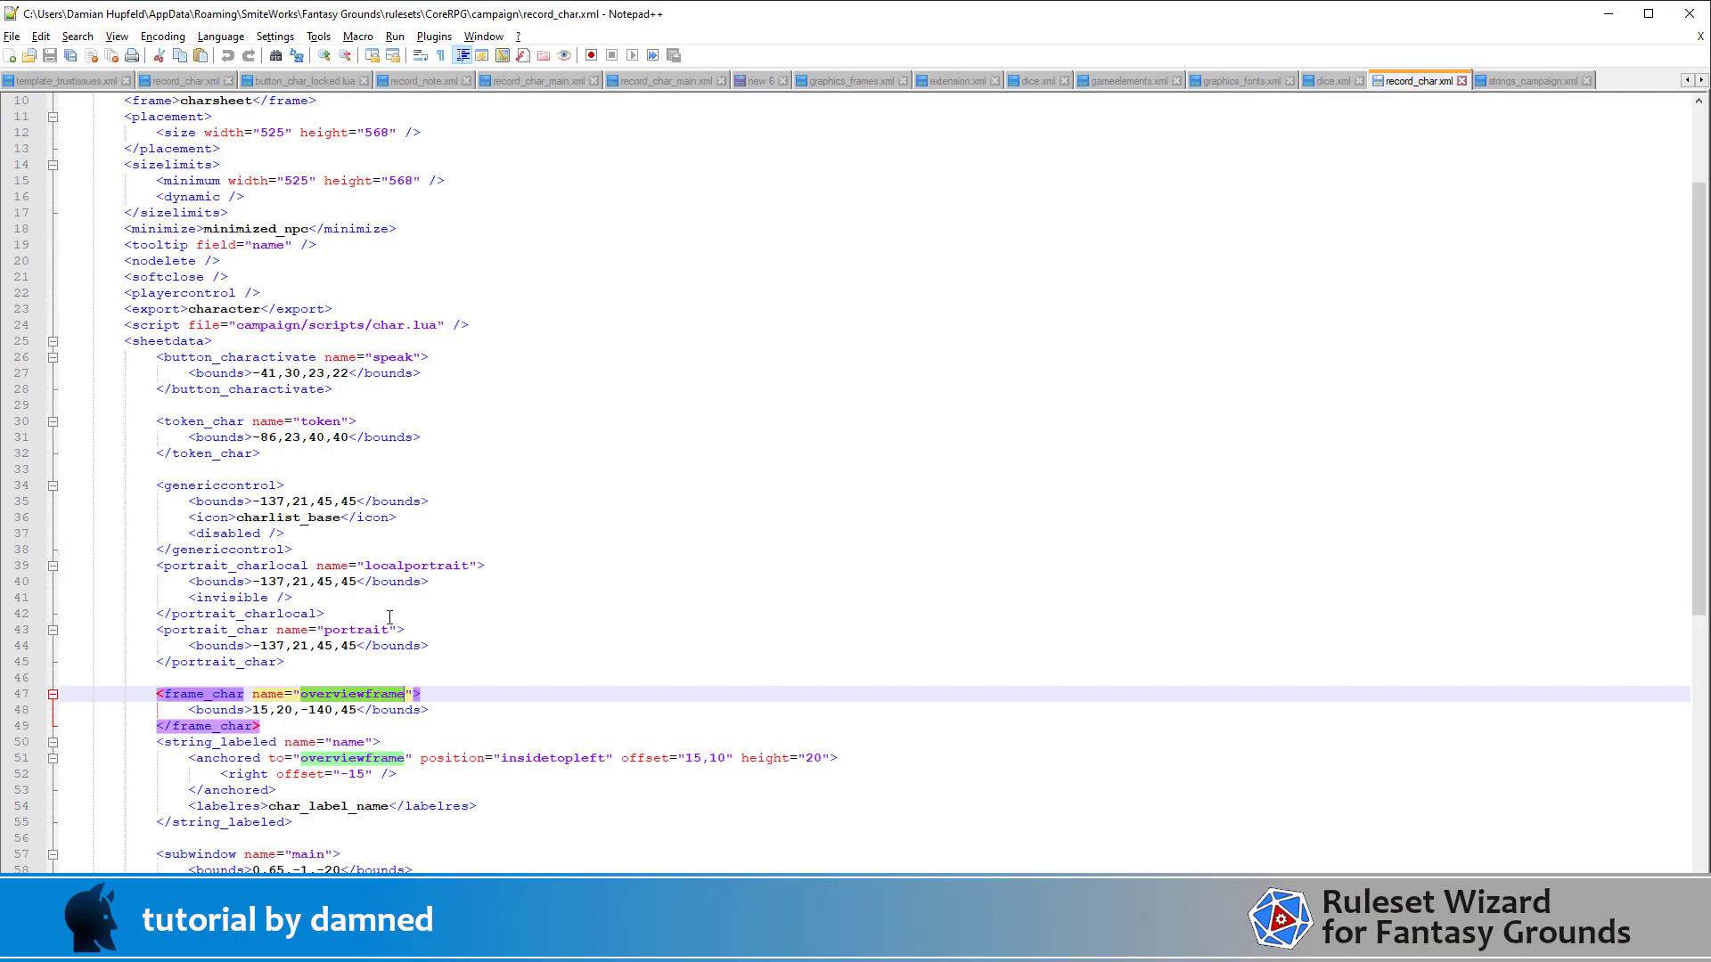
double_click(337, 744)
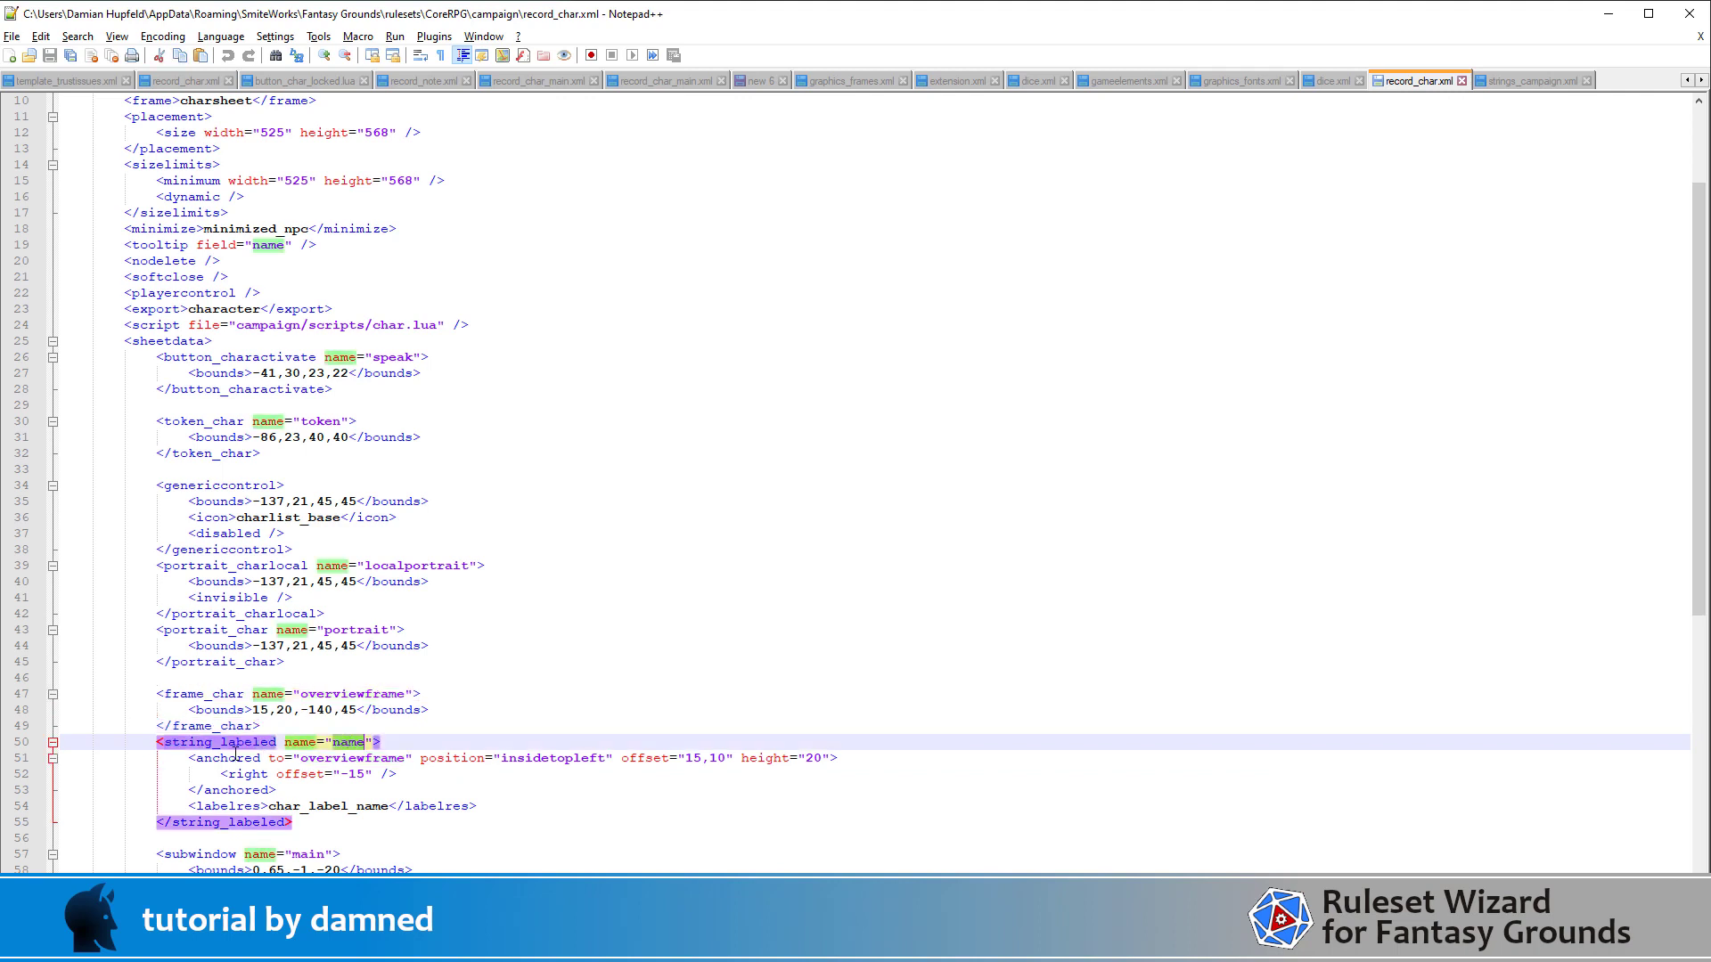
drag(164, 741, 277, 741)
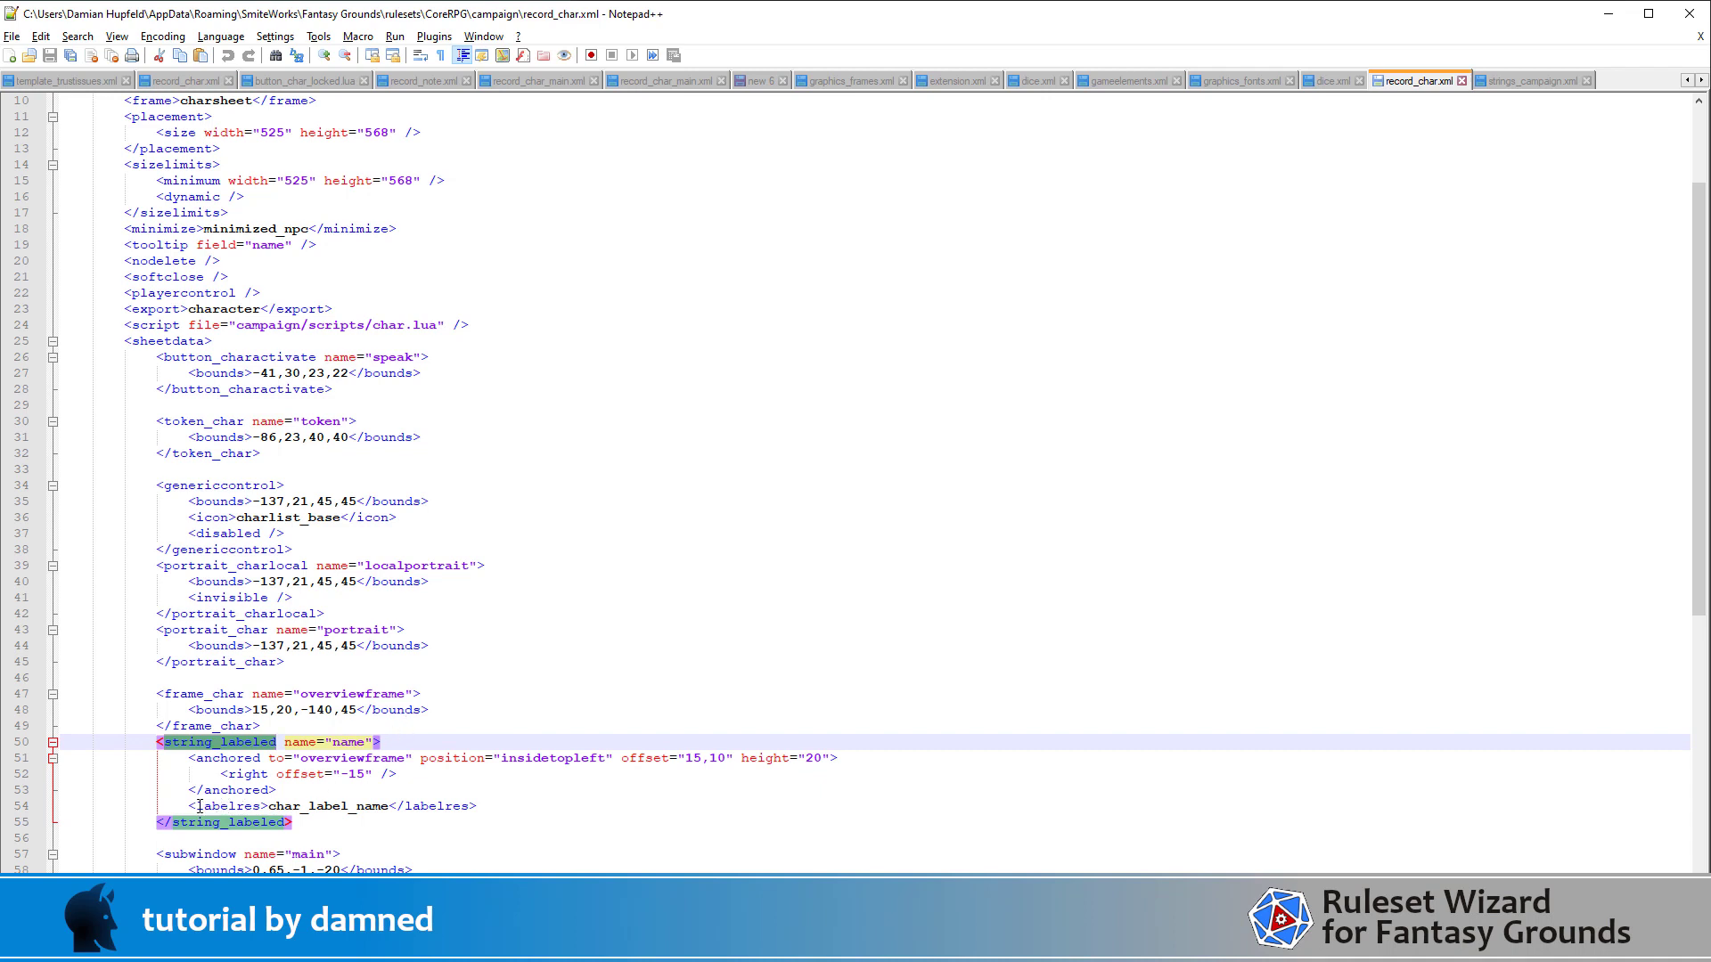
drag(196, 806, 259, 807)
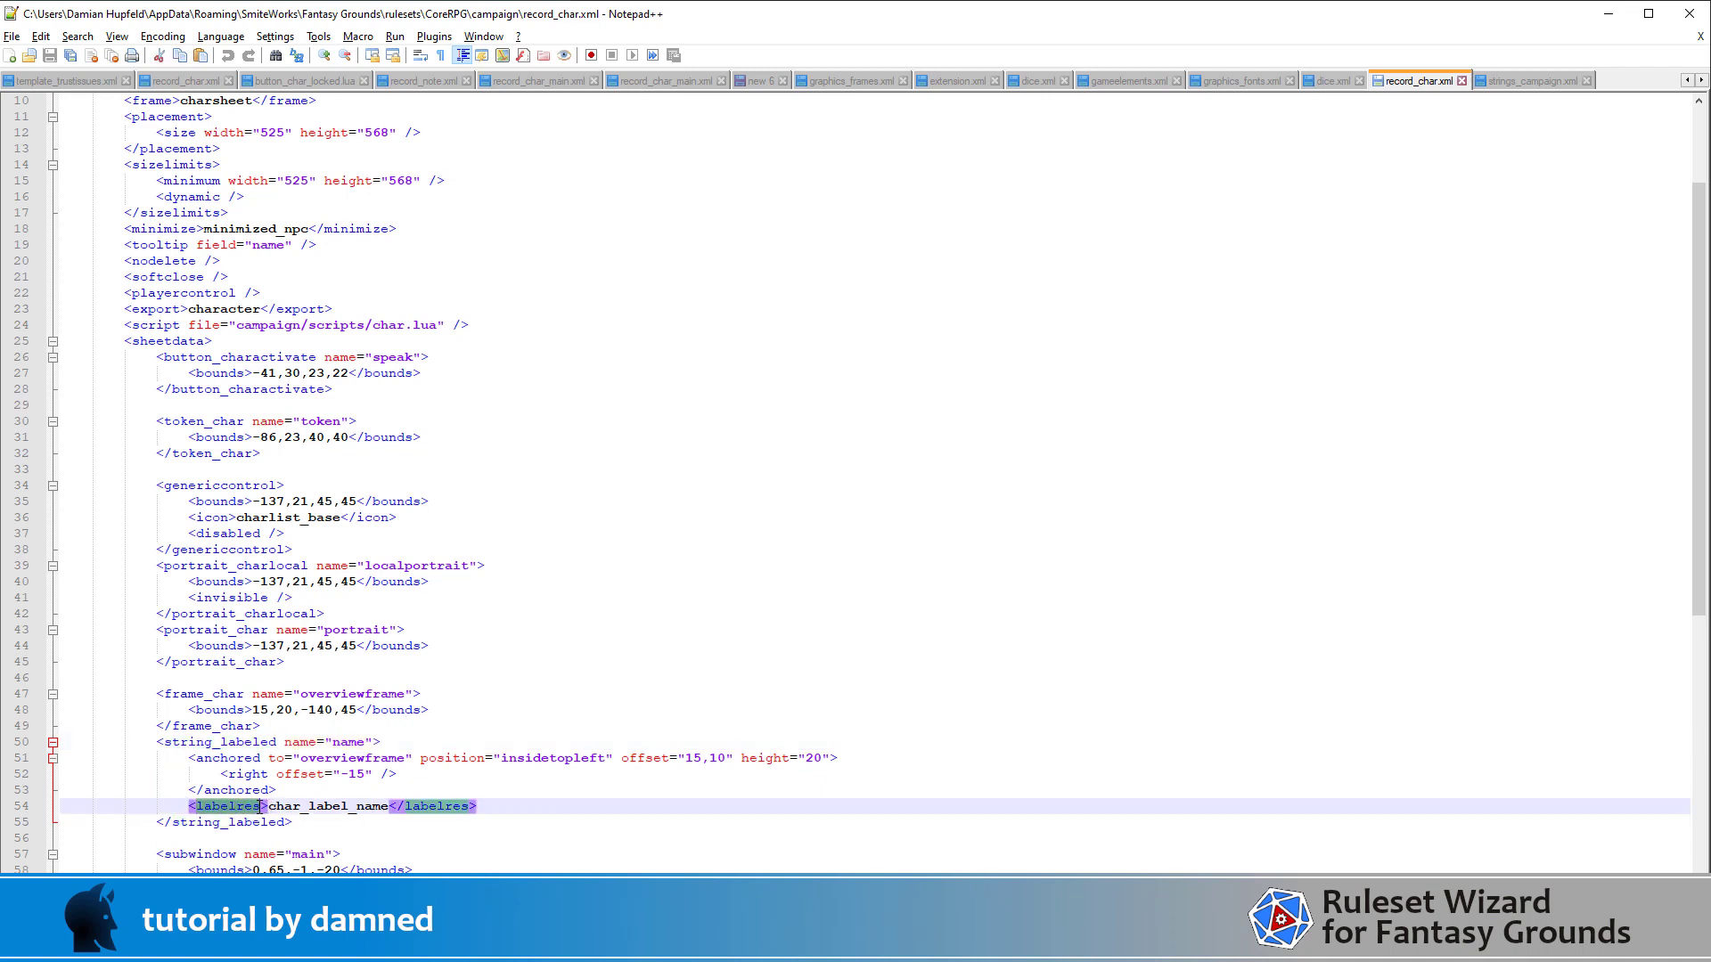
double_click(353, 808)
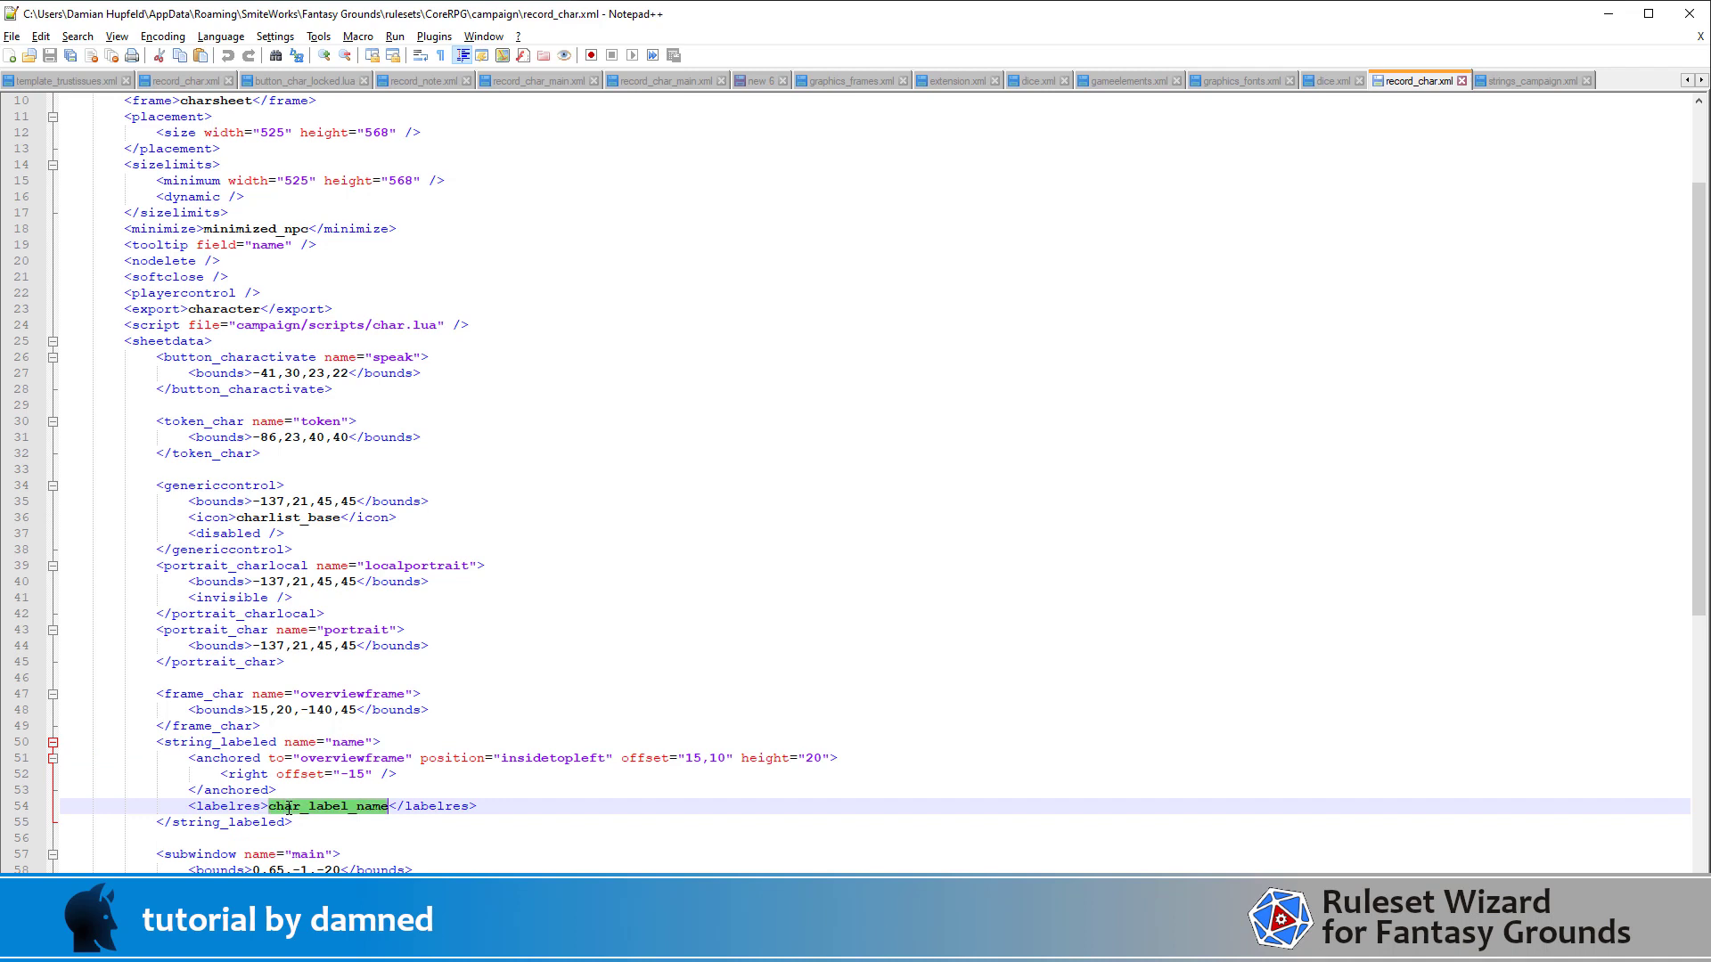
click(224, 806)
double_click(225, 807)
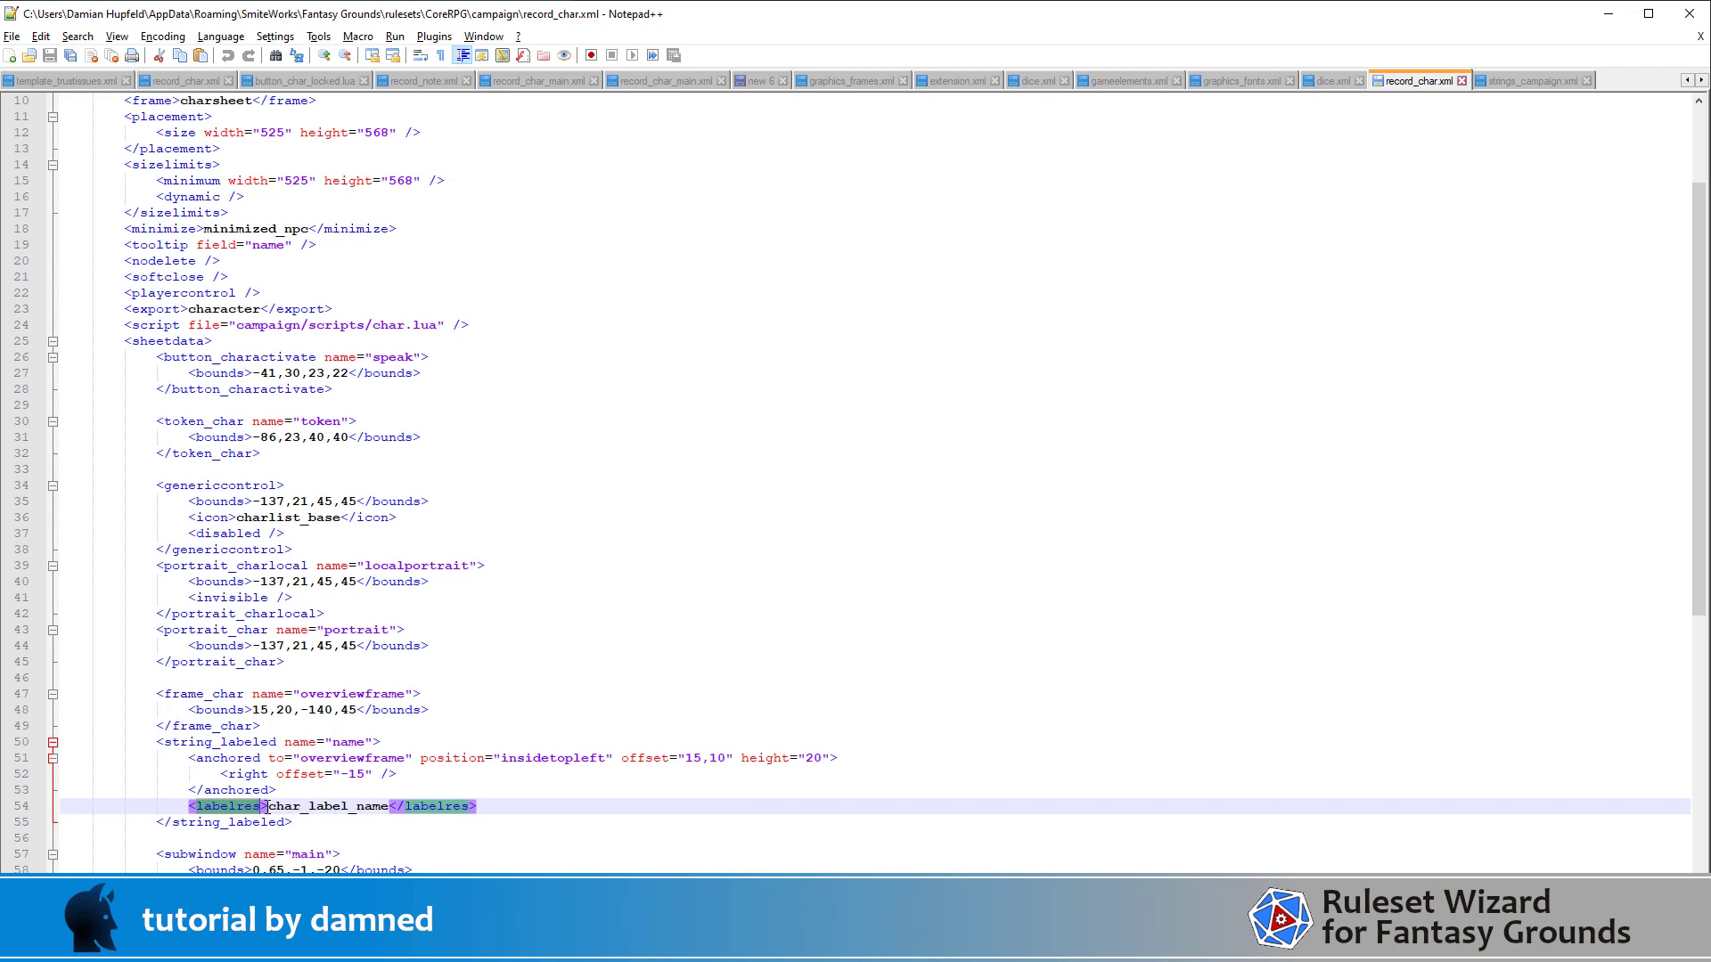
drag(269, 807, 389, 808)
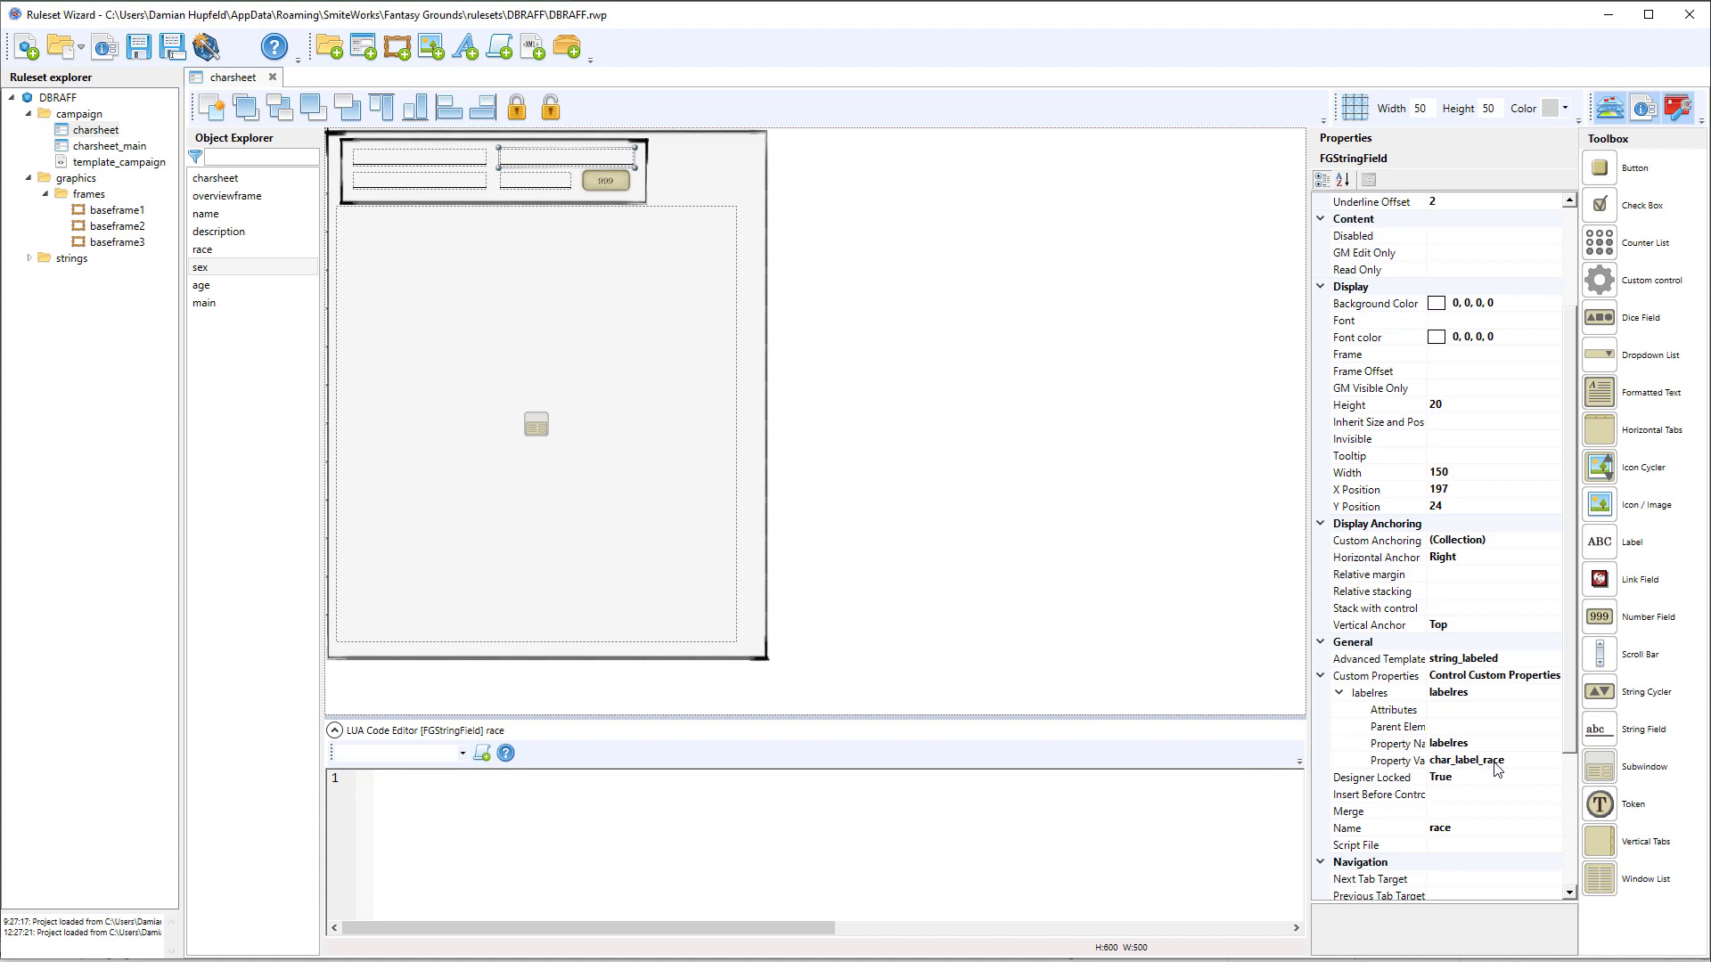
Check the description and sex fields' settings, then expand the strings resources folder.
click(456, 181)
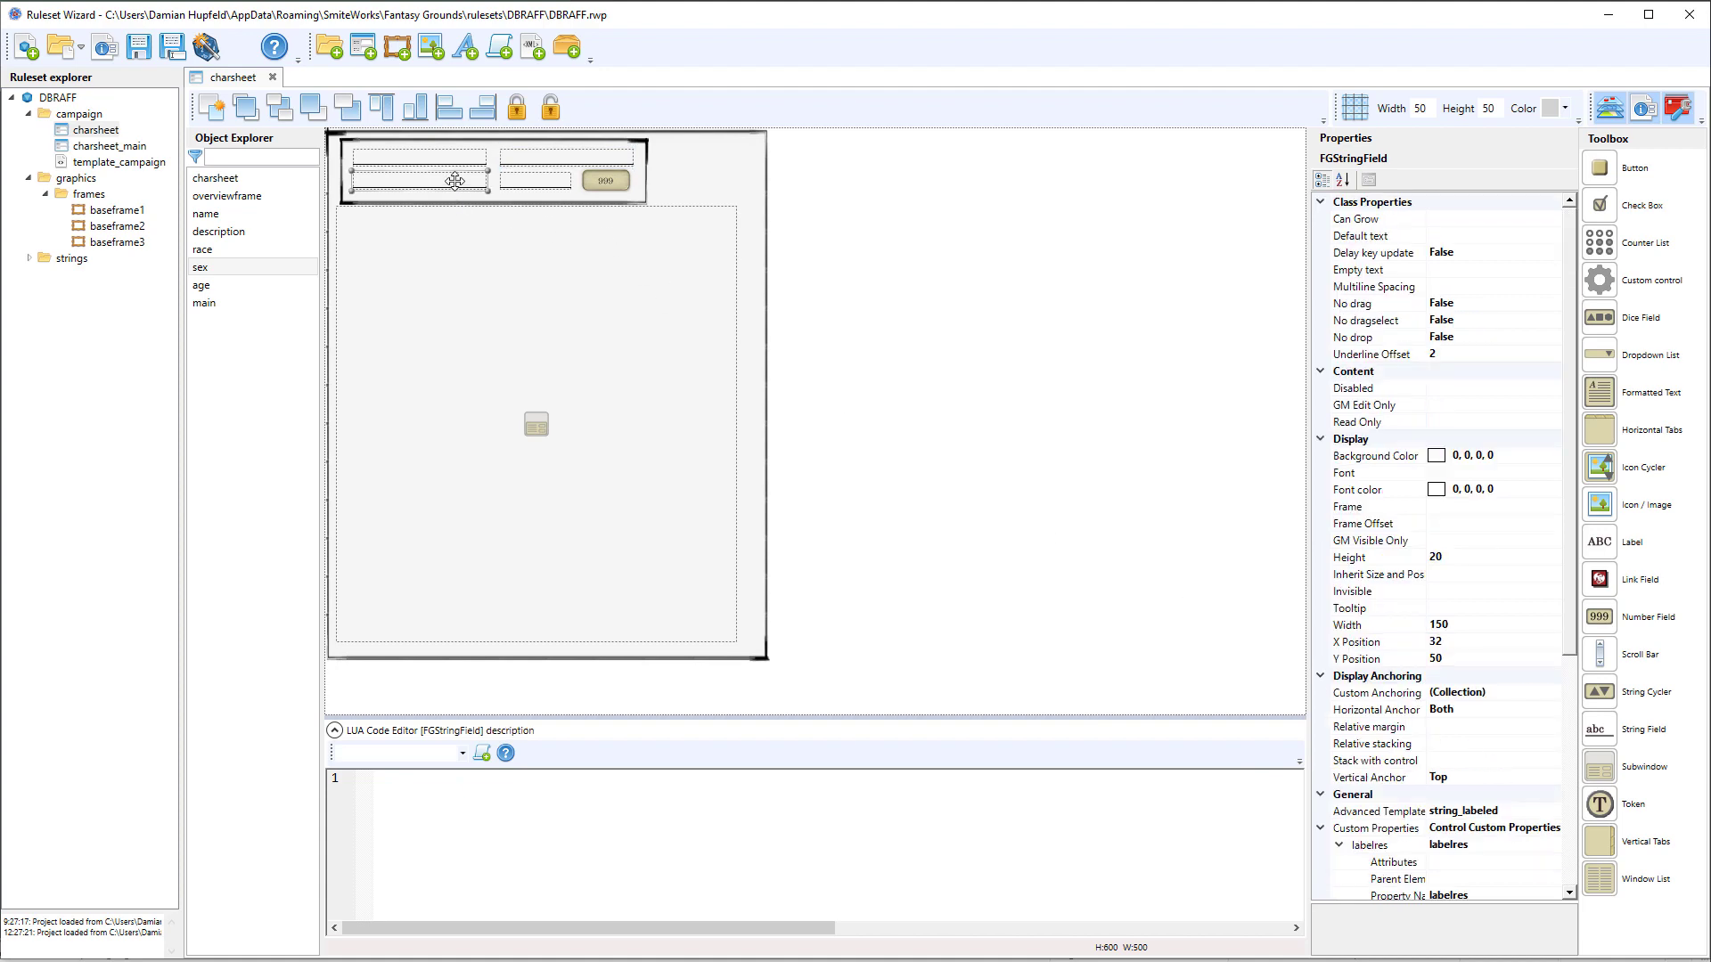
click(539, 181)
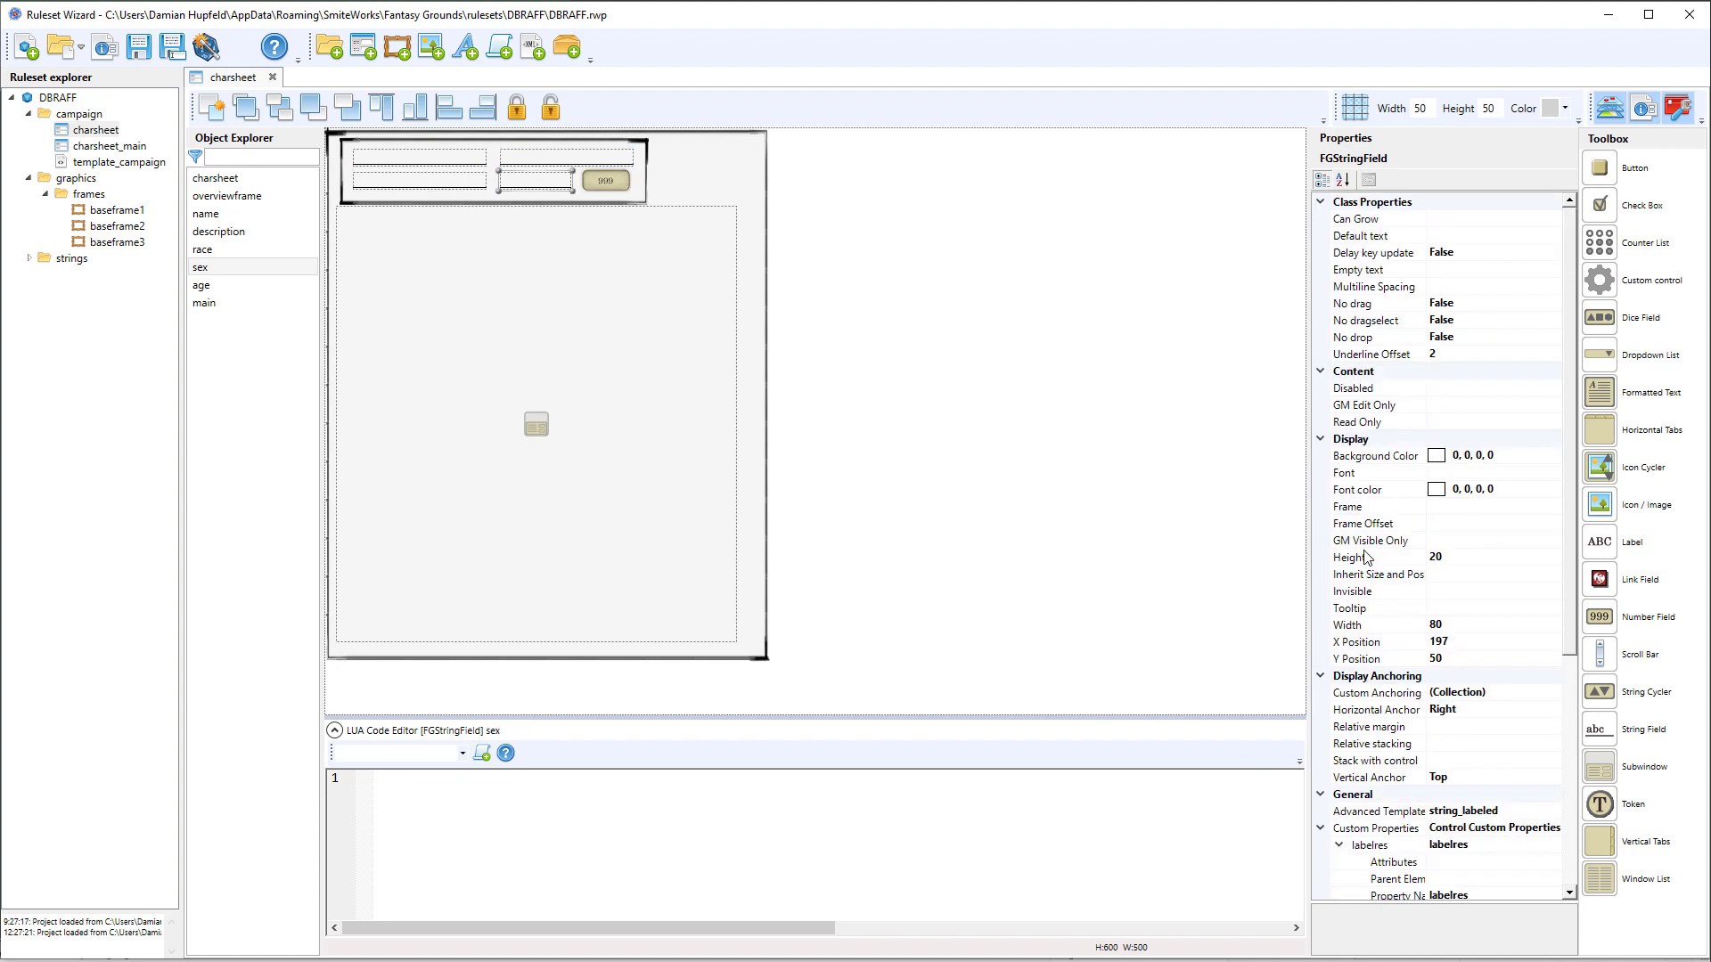
scroll(1447, 577, down, 3)
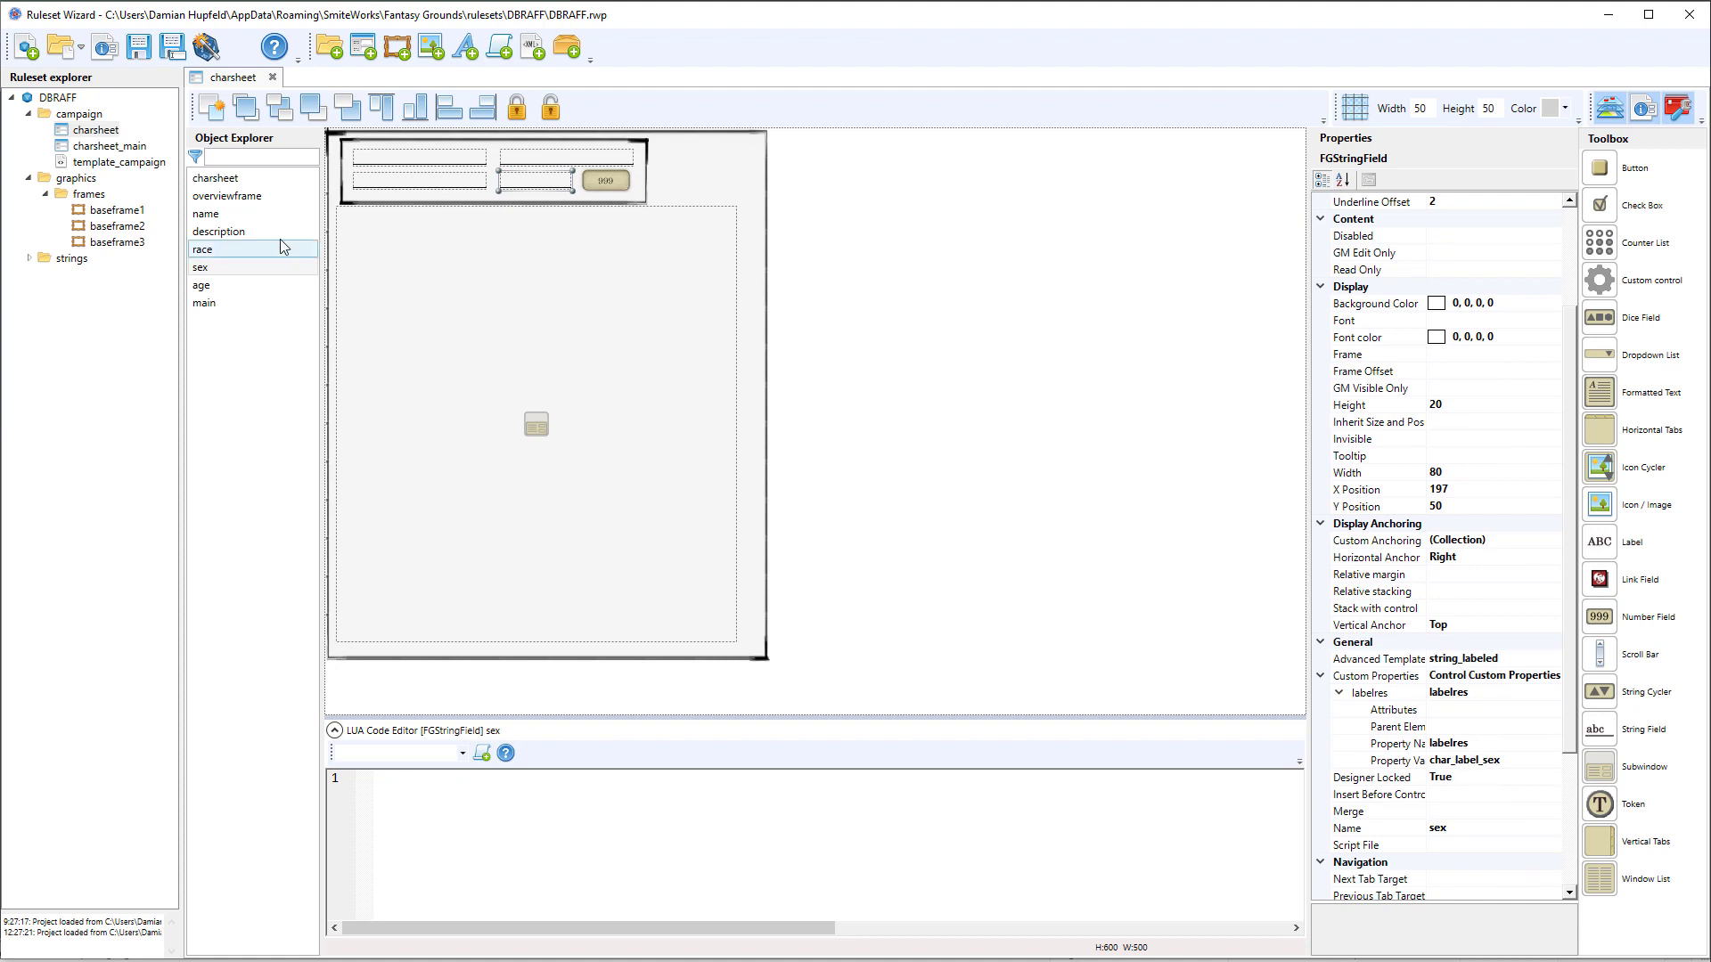
click(30, 258)
Open the strings file defining the Race, Description and Sex labels, then return to the charsheet layout.
double_click(89, 278)
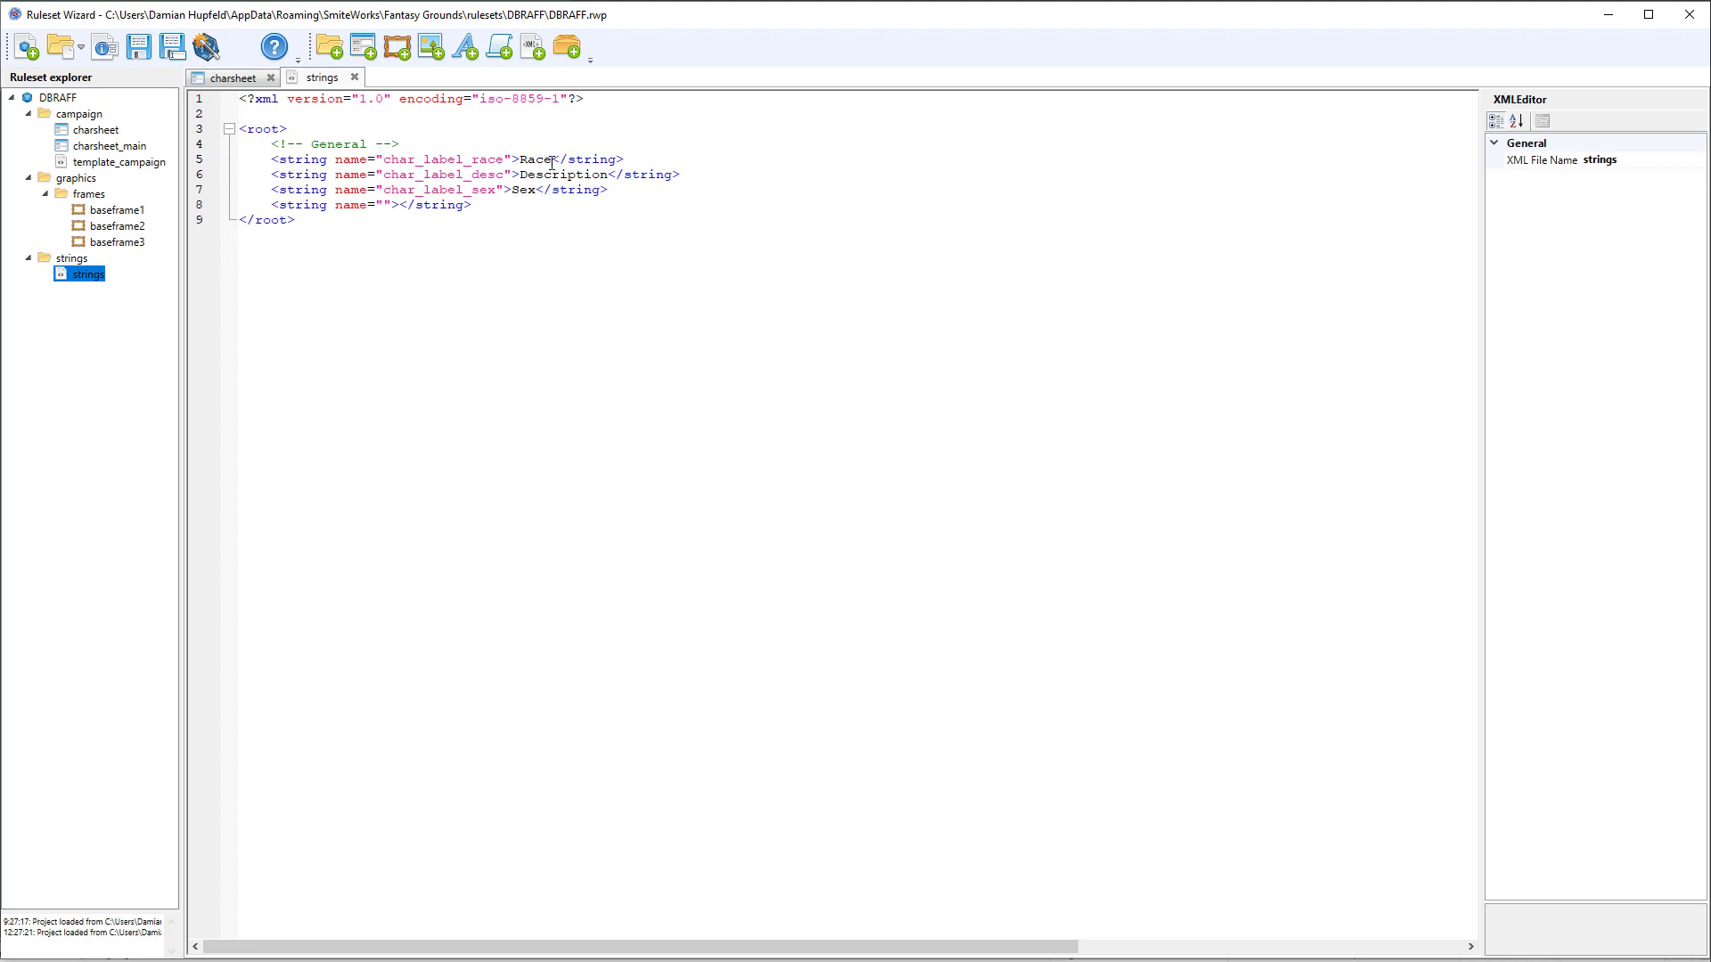
click(243, 80)
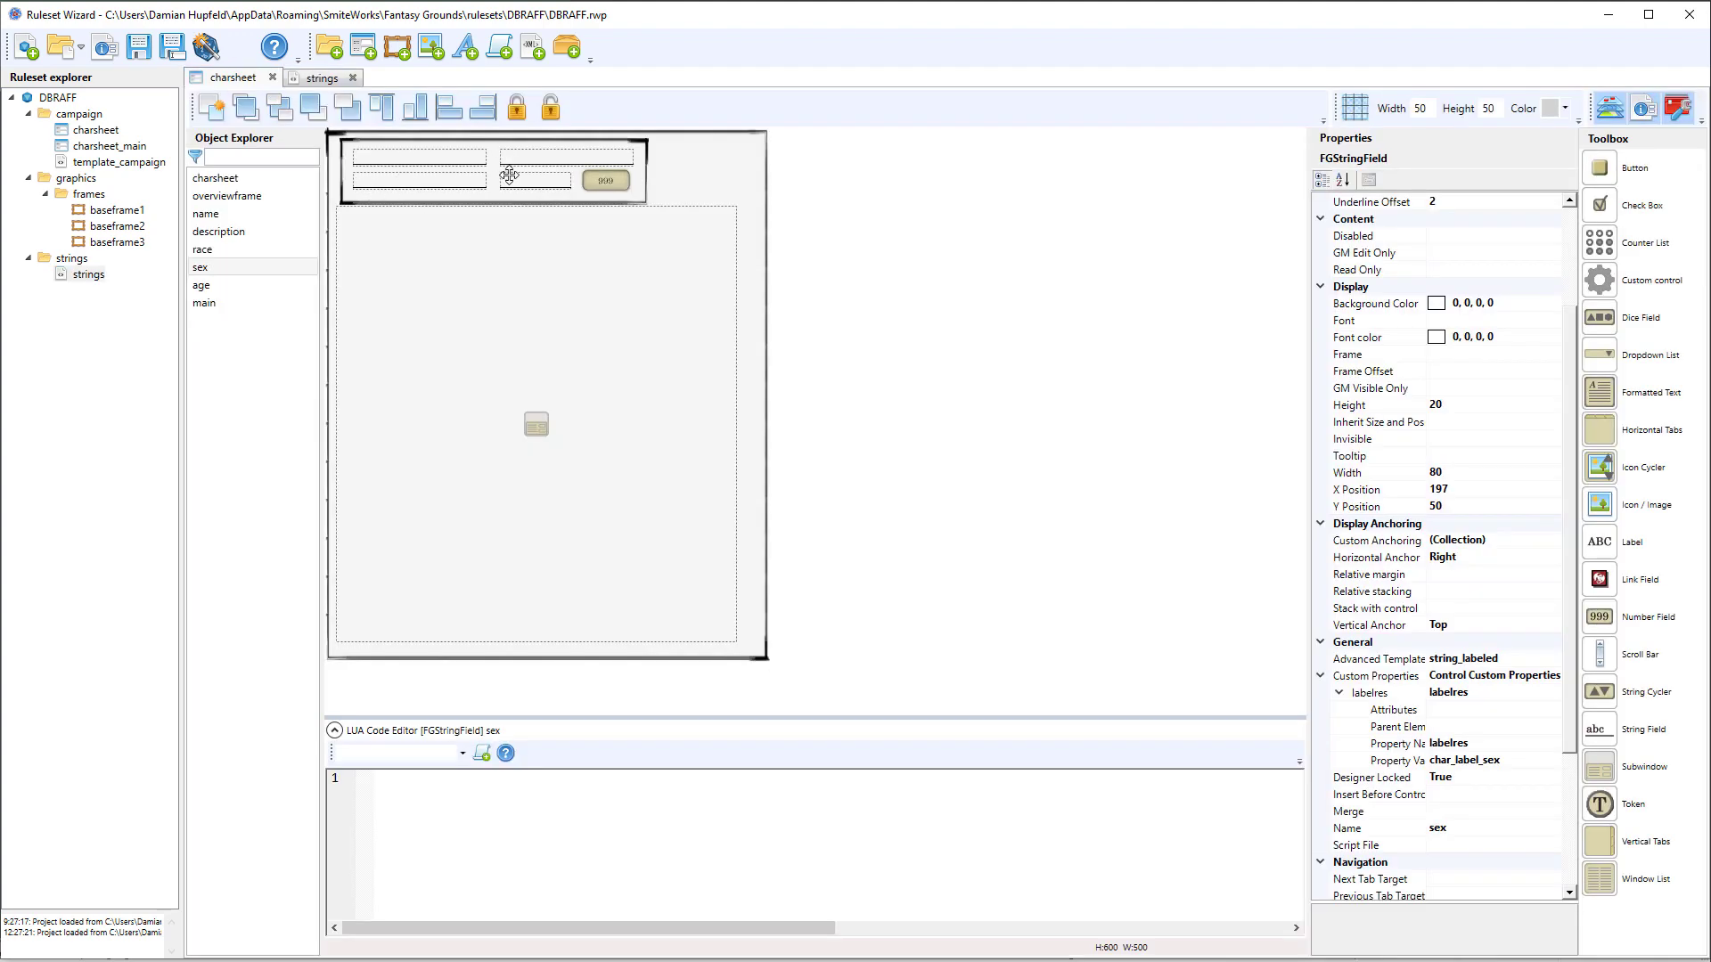
Inspect the age number field, then the main subwindow sized 450×490 at 13,88.
click(598, 187)
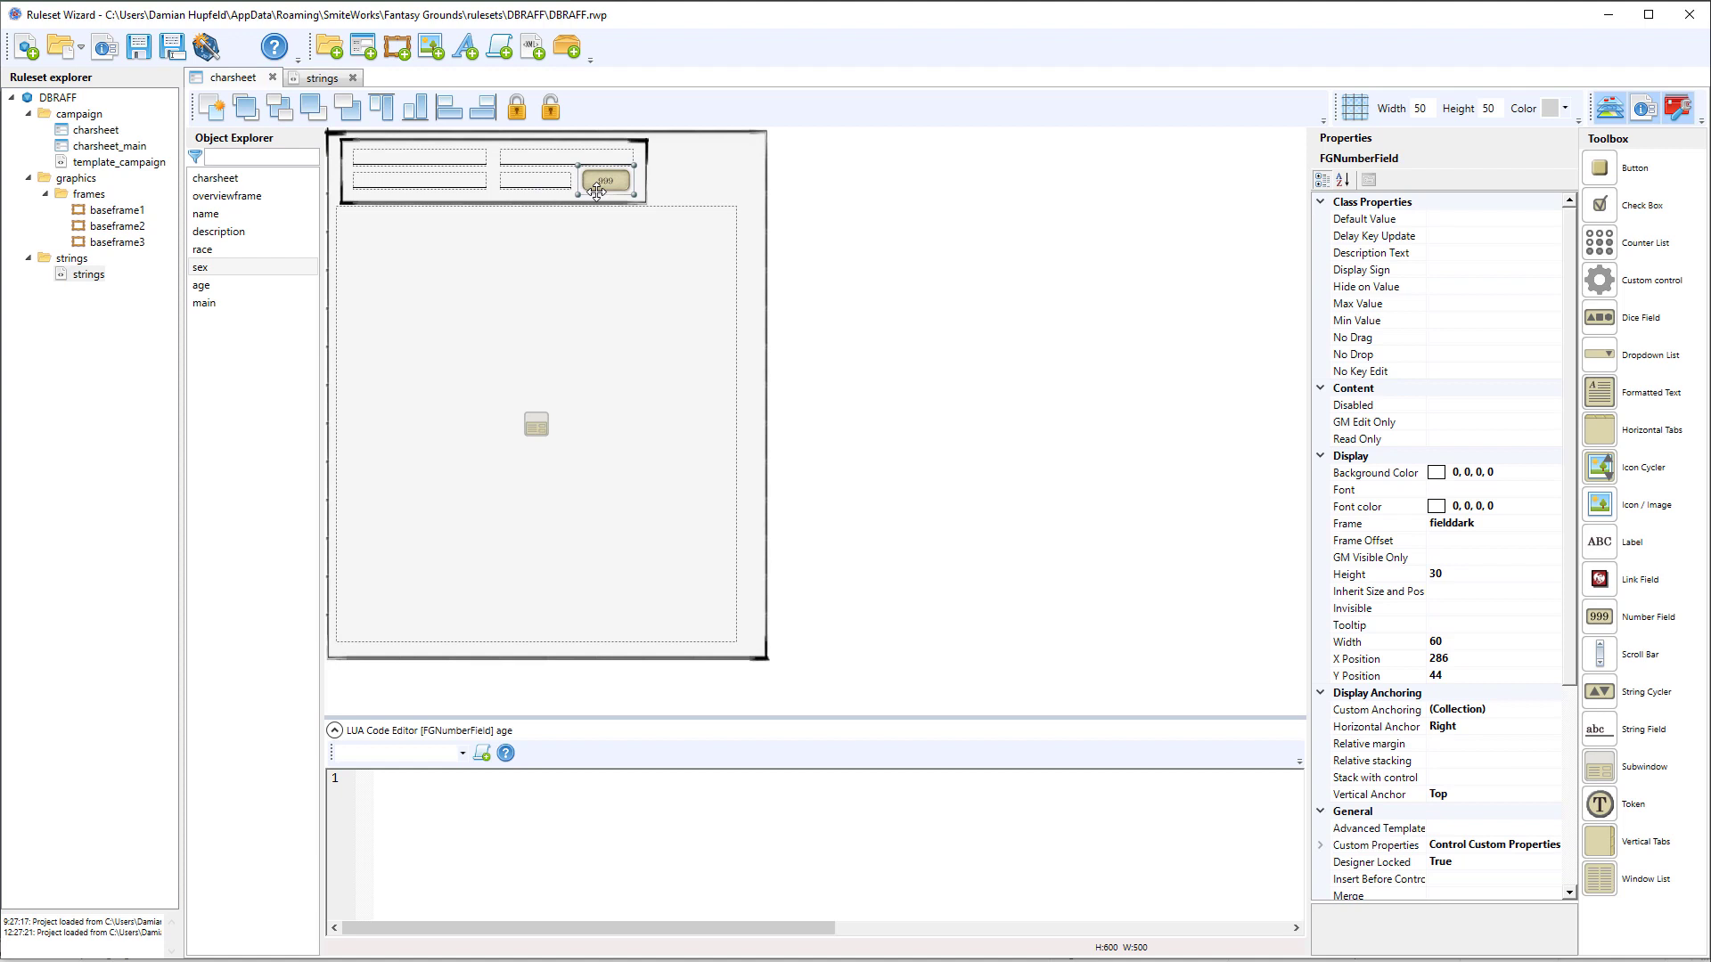
click(703, 218)
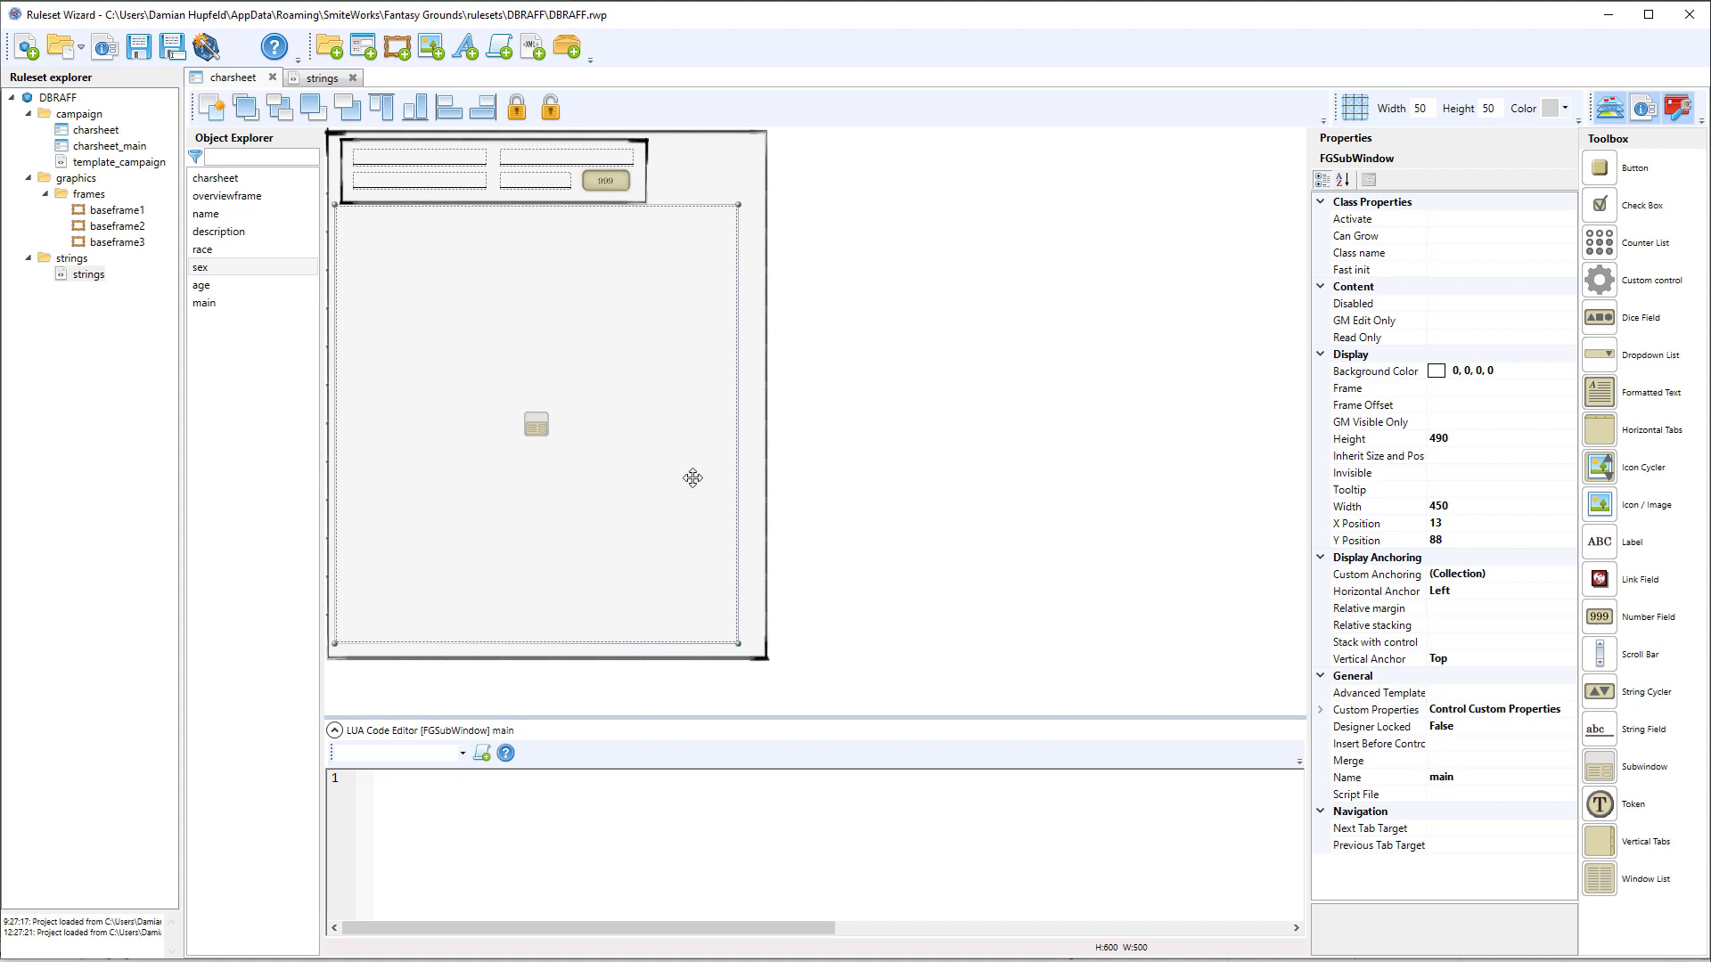
click(906, 478)
click(706, 462)
Use Generate Ruleset to save DBRAFF.pak into the Fantasy Grounds\rulesets folder.
click(211, 54)
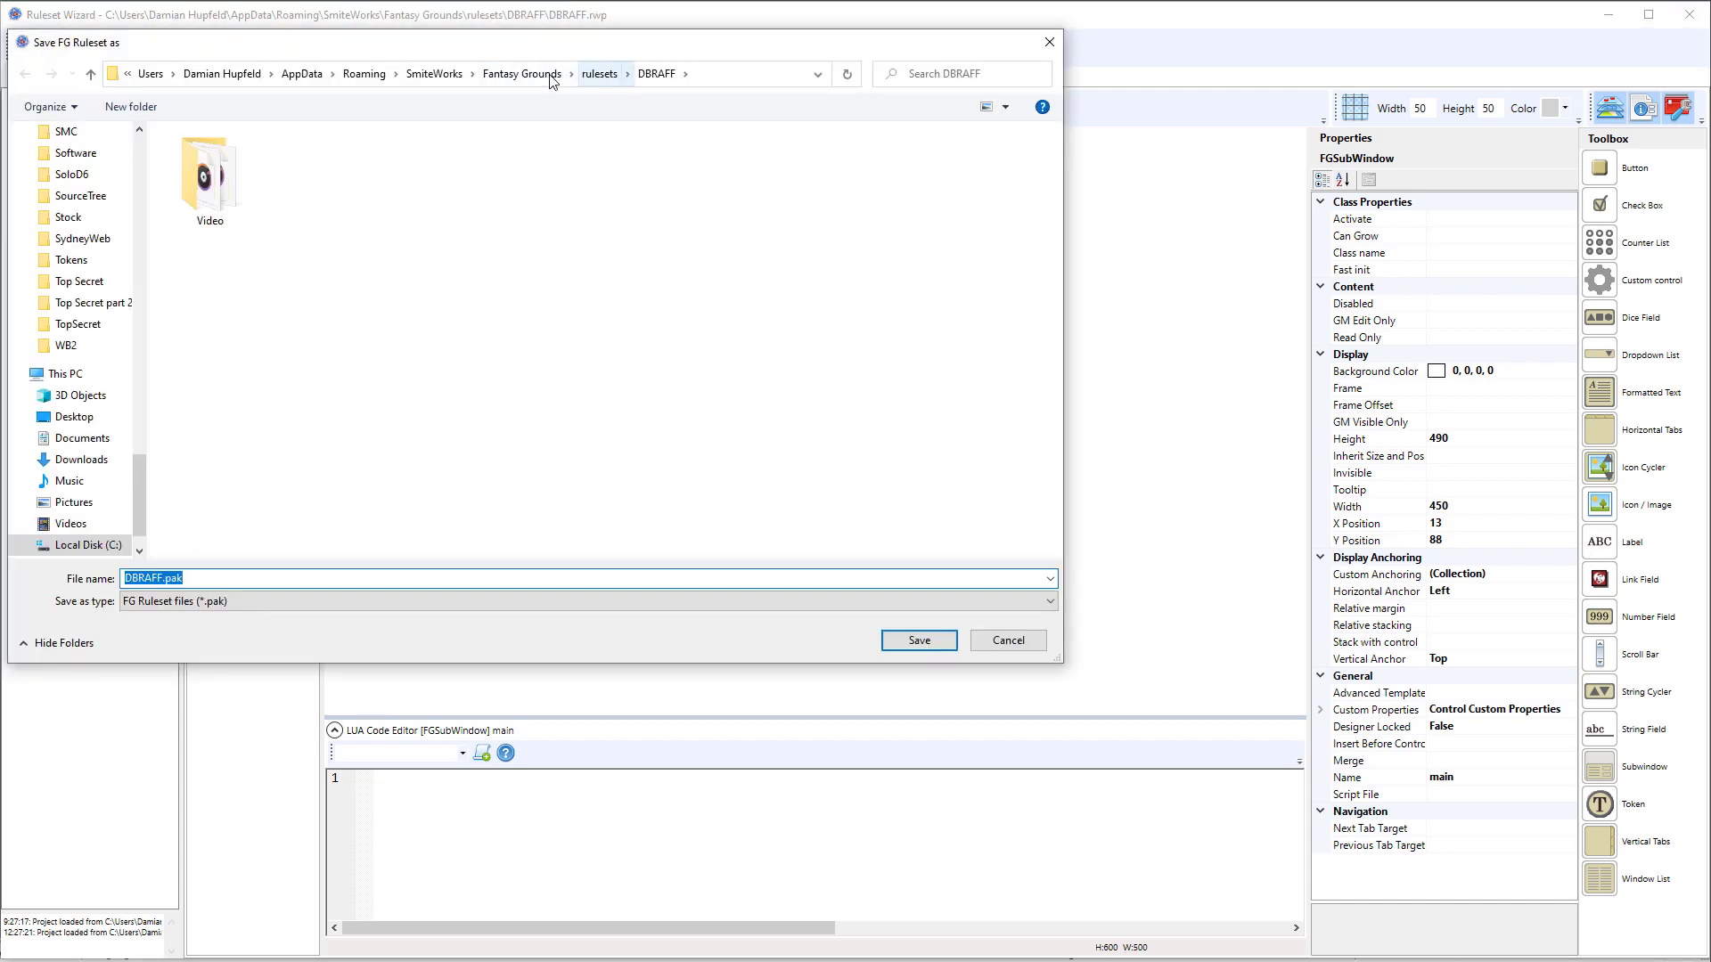
click(550, 80)
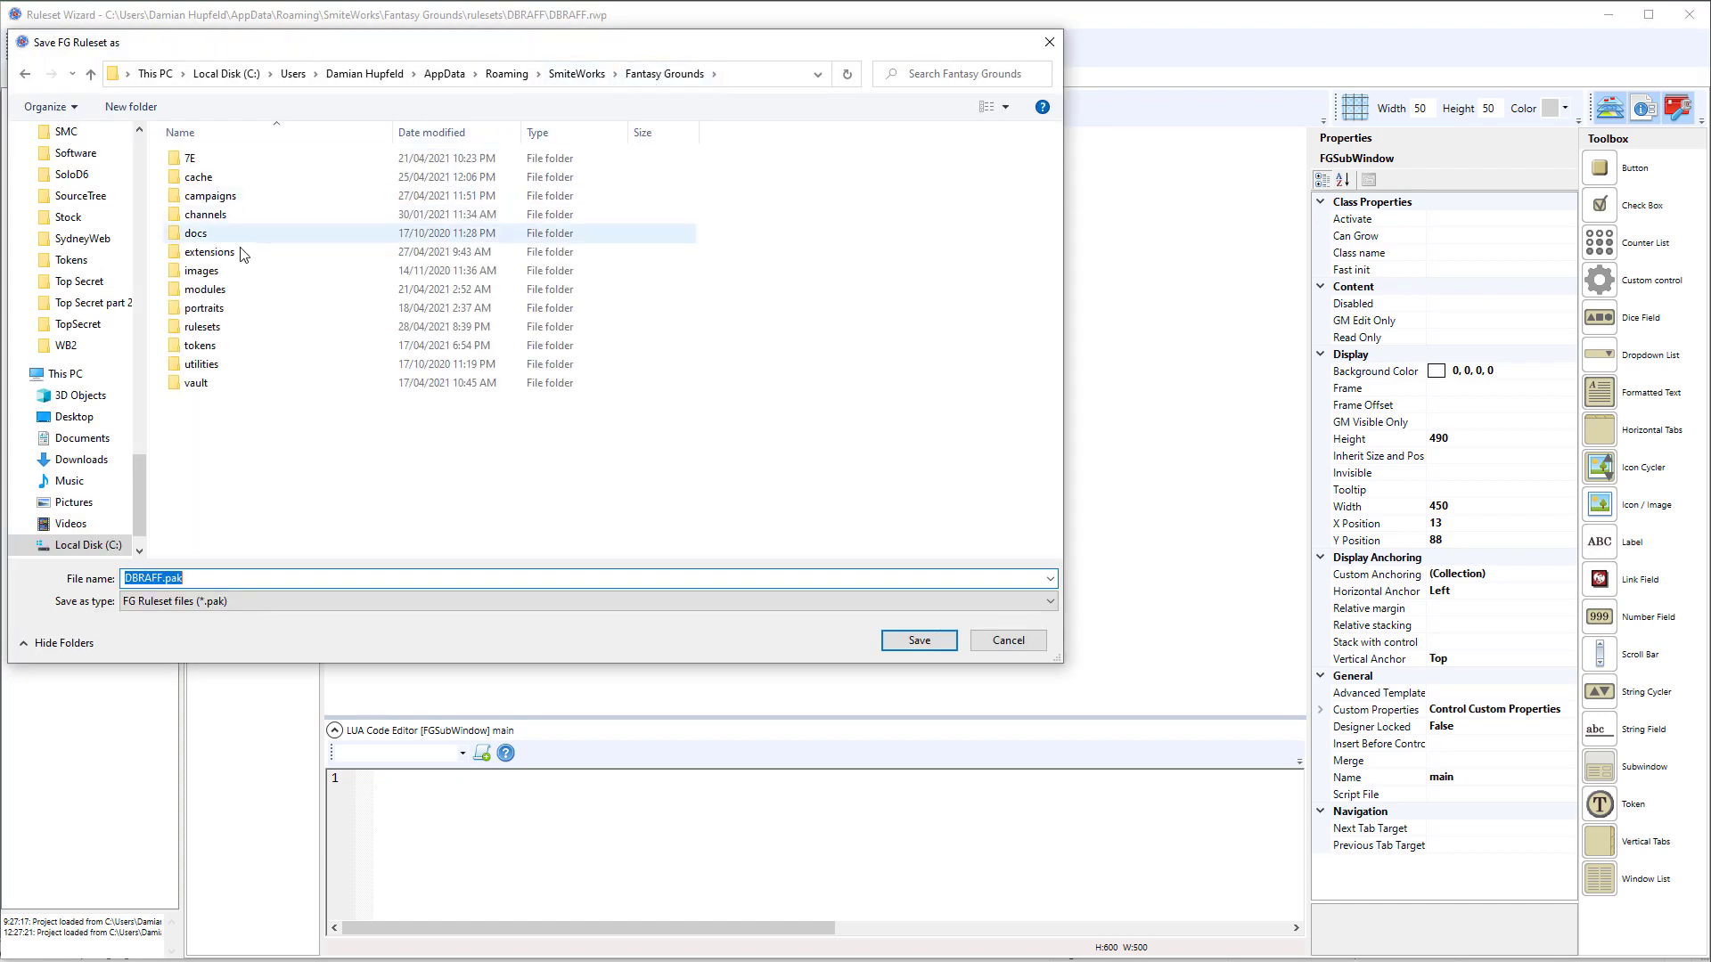
click(217, 330)
double_click(217, 330)
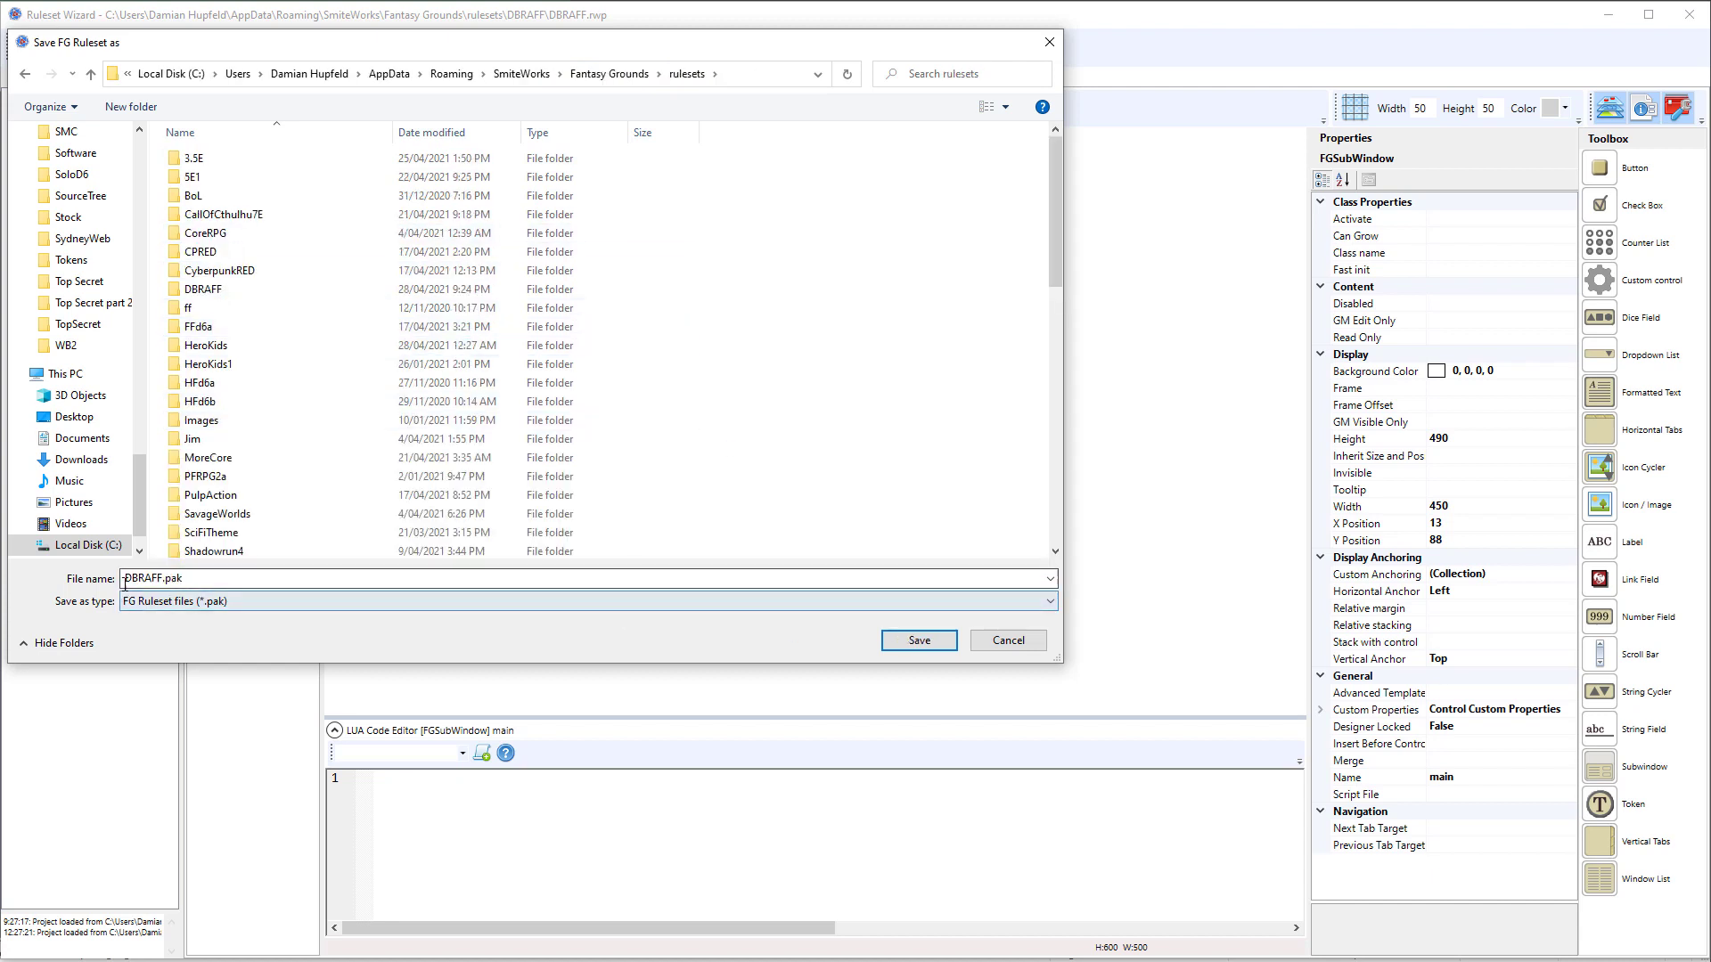
click(918, 641)
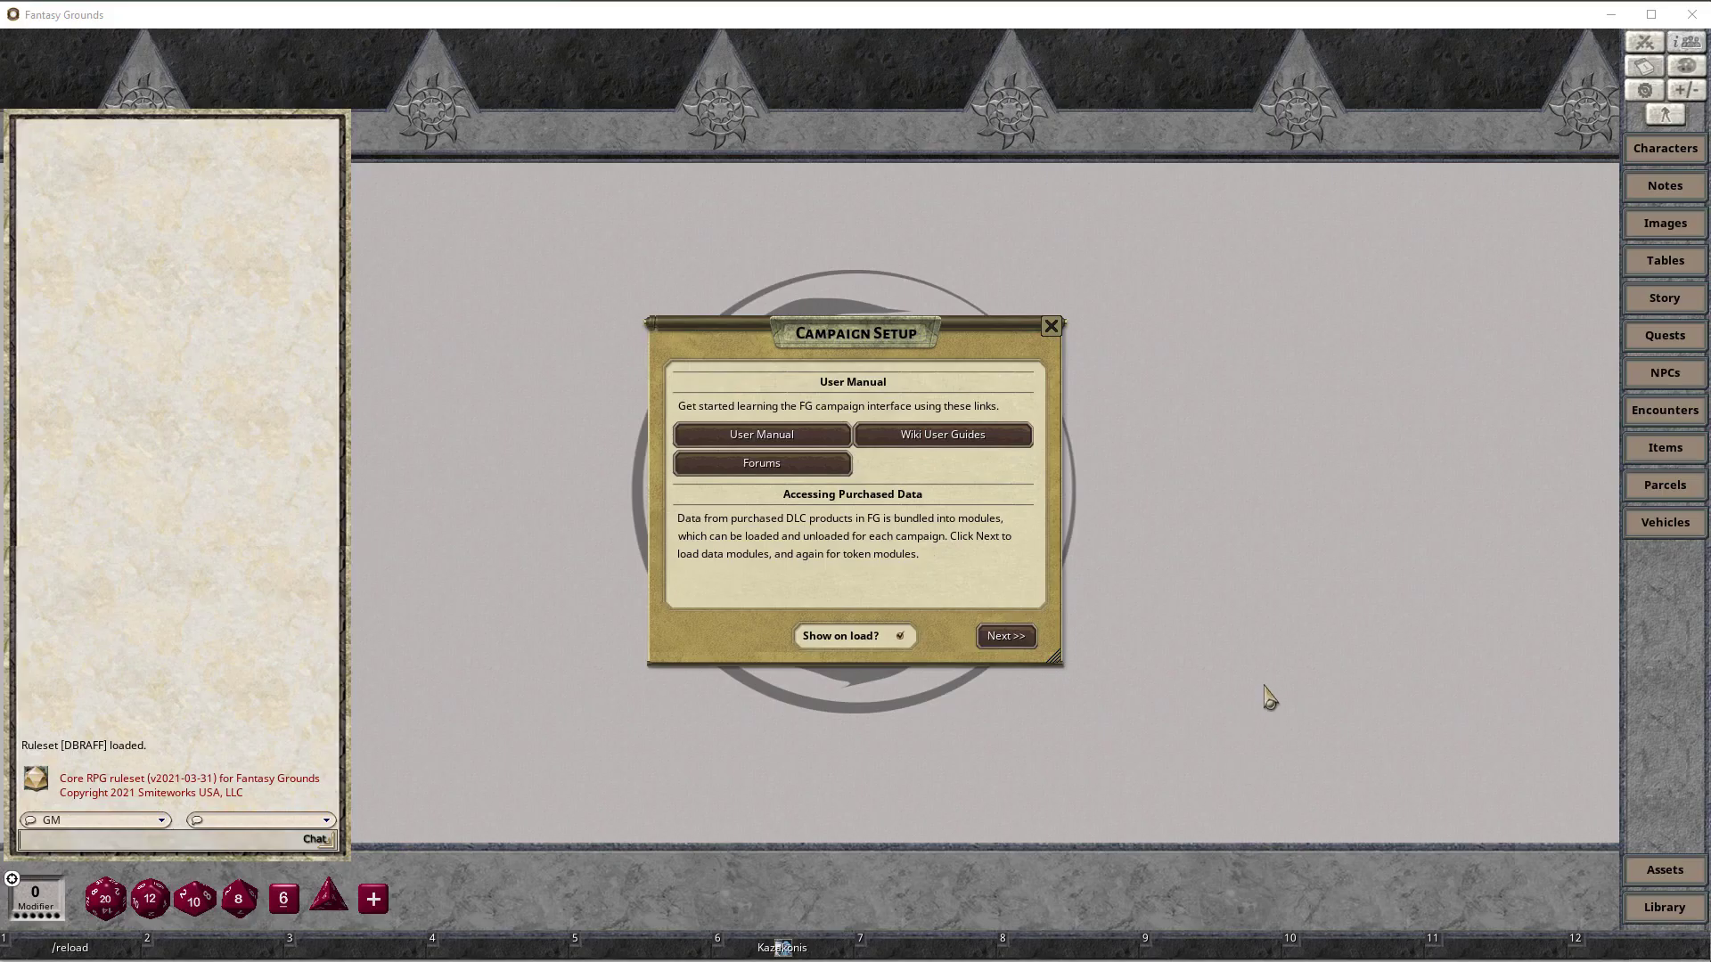
Reload the DBRAFF ruleset and open the character sheet to check the Name, Race, Description and Sex fields.
key(F1)
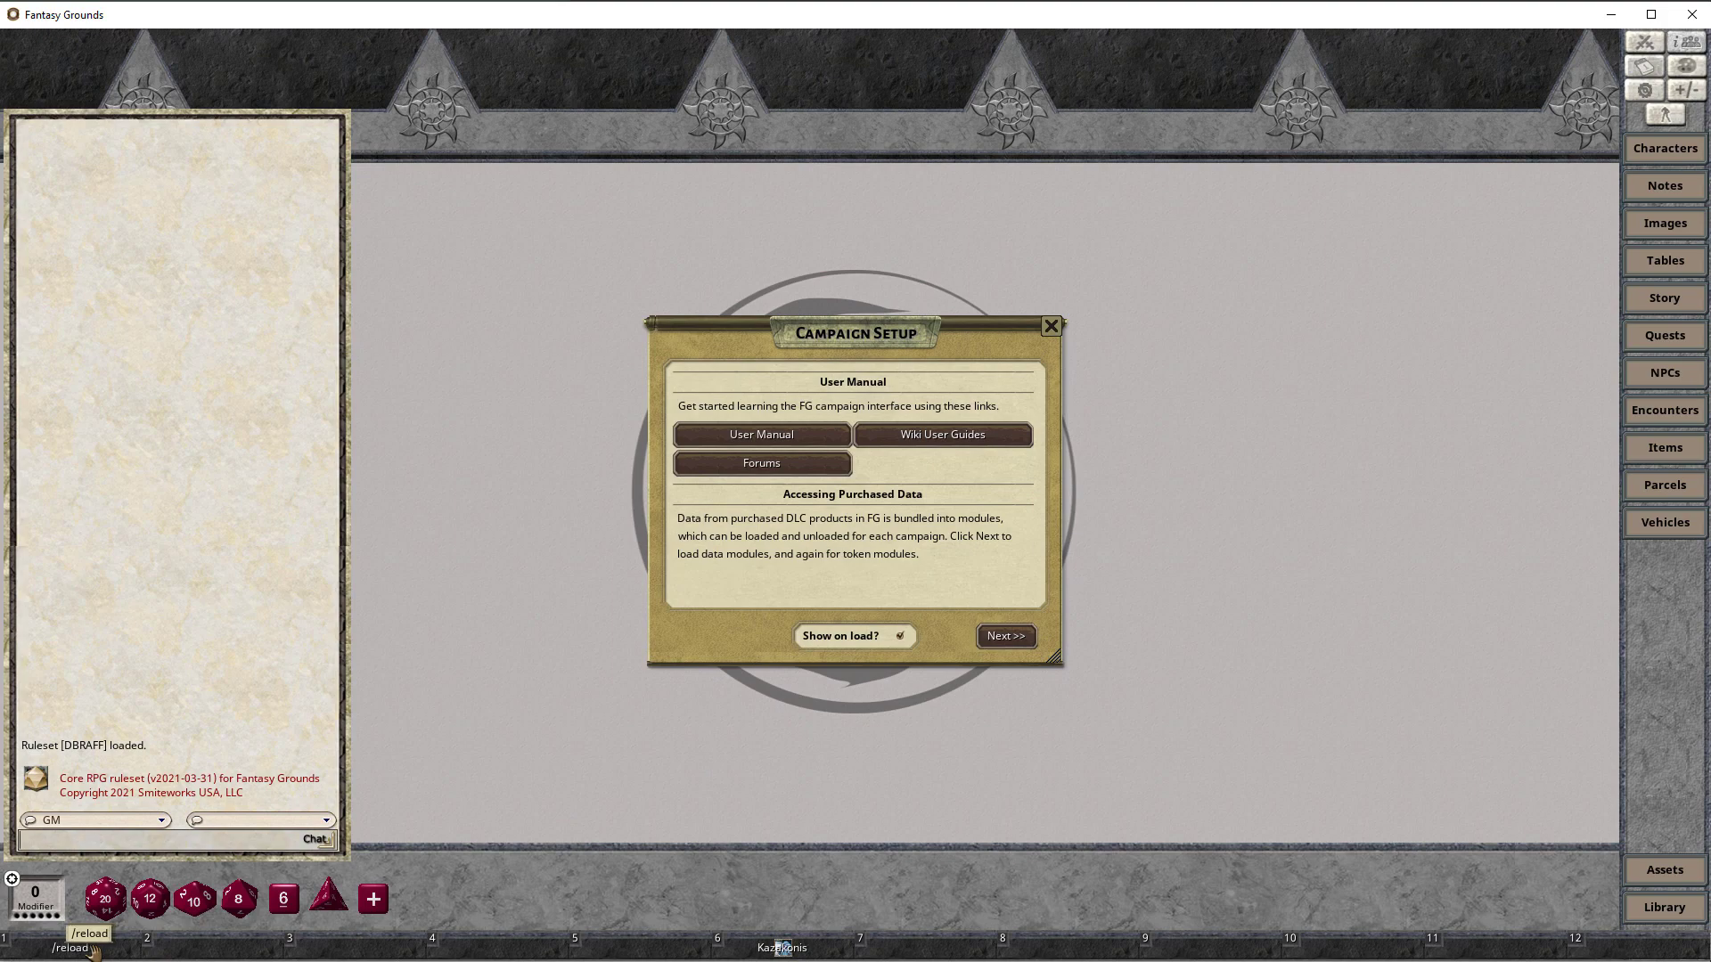
click(802, 950)
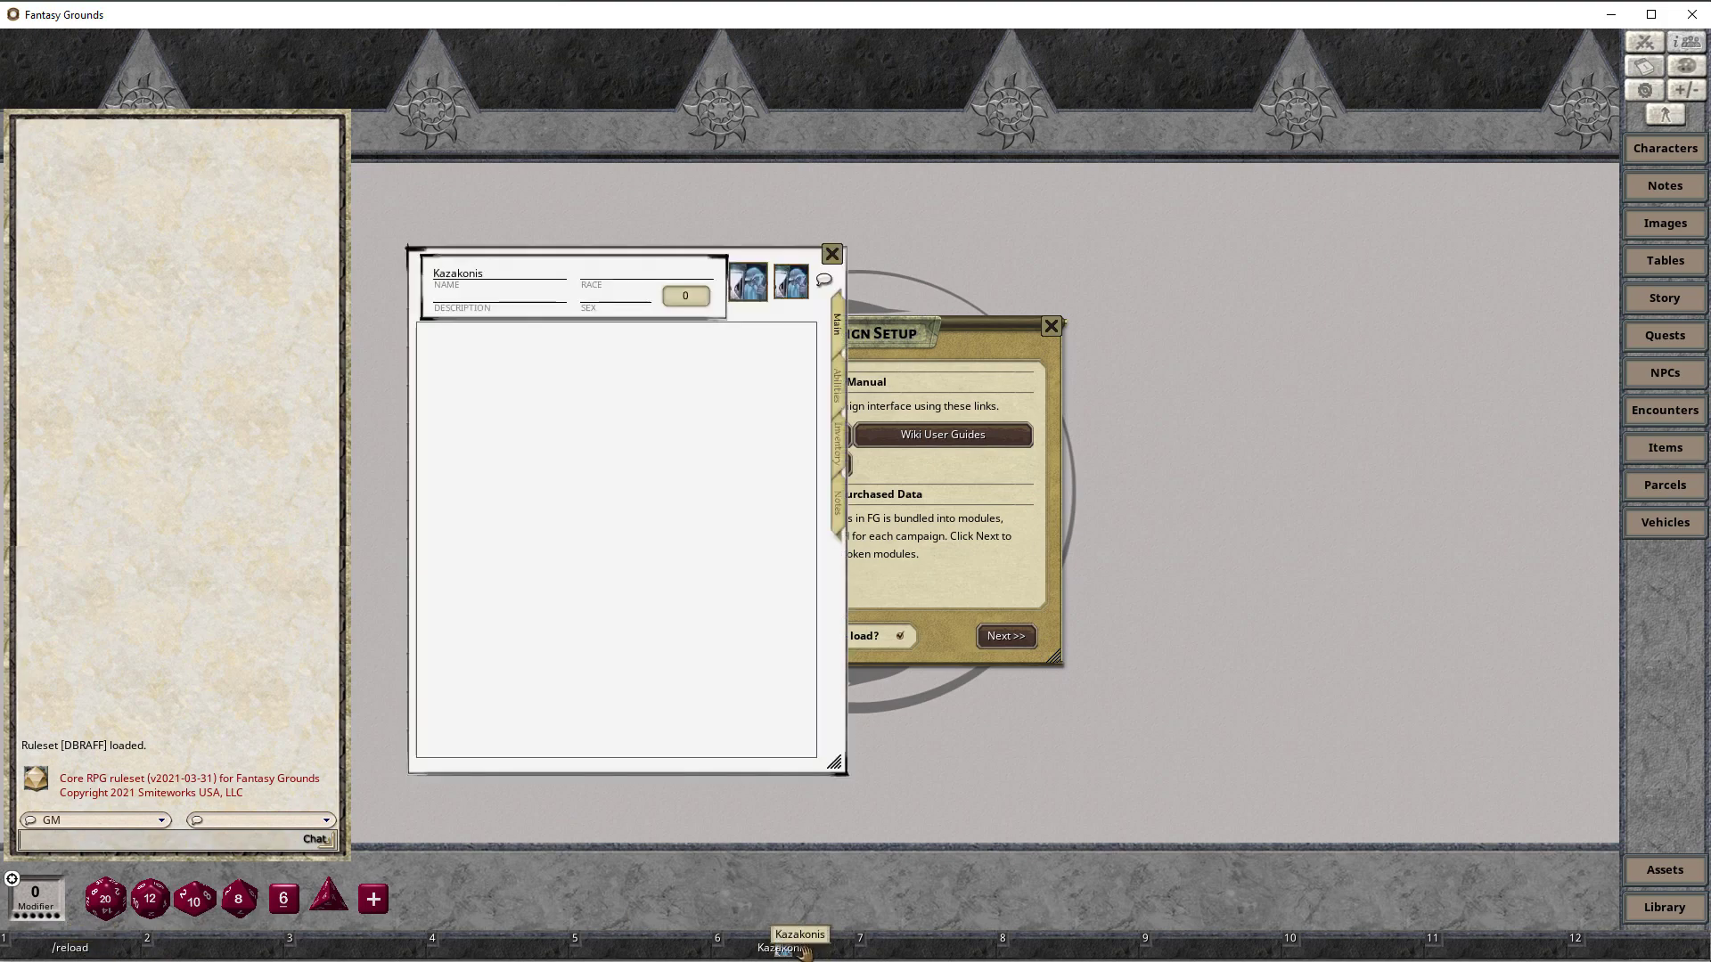